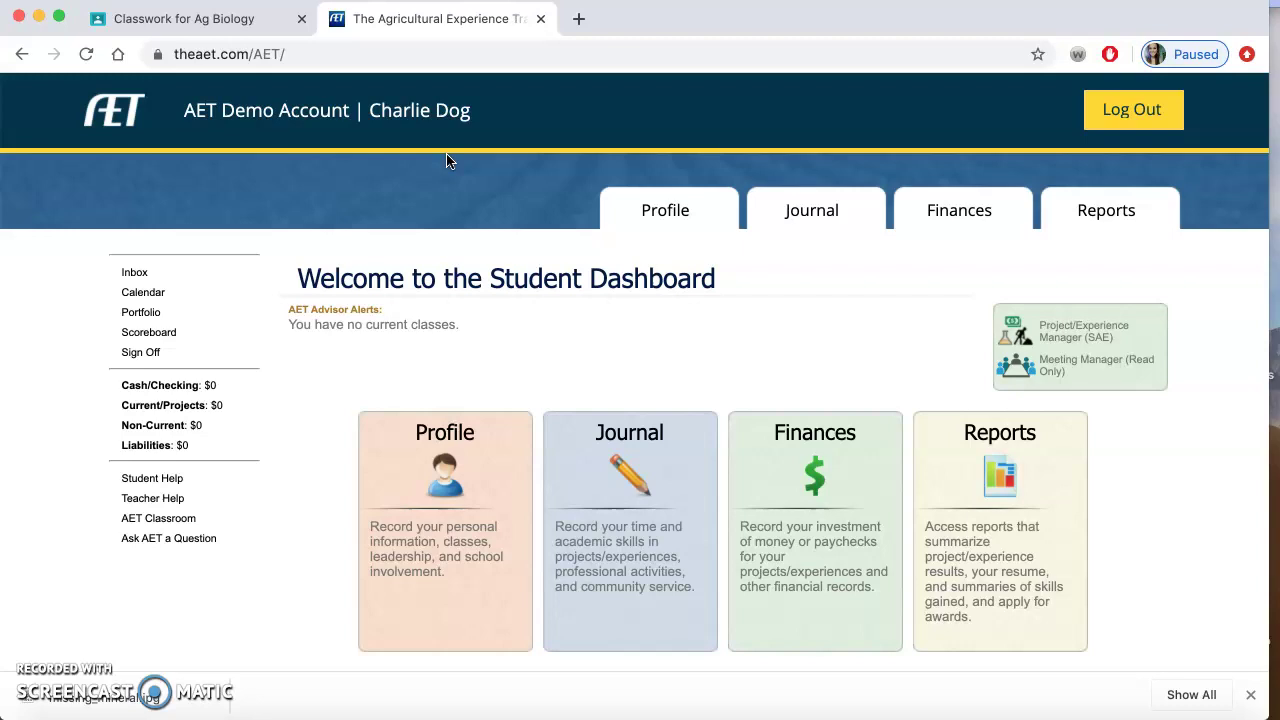
Go from the student dashboard to the AET Journal page
{"action": "left_click", "coordinate": [828, 222]}
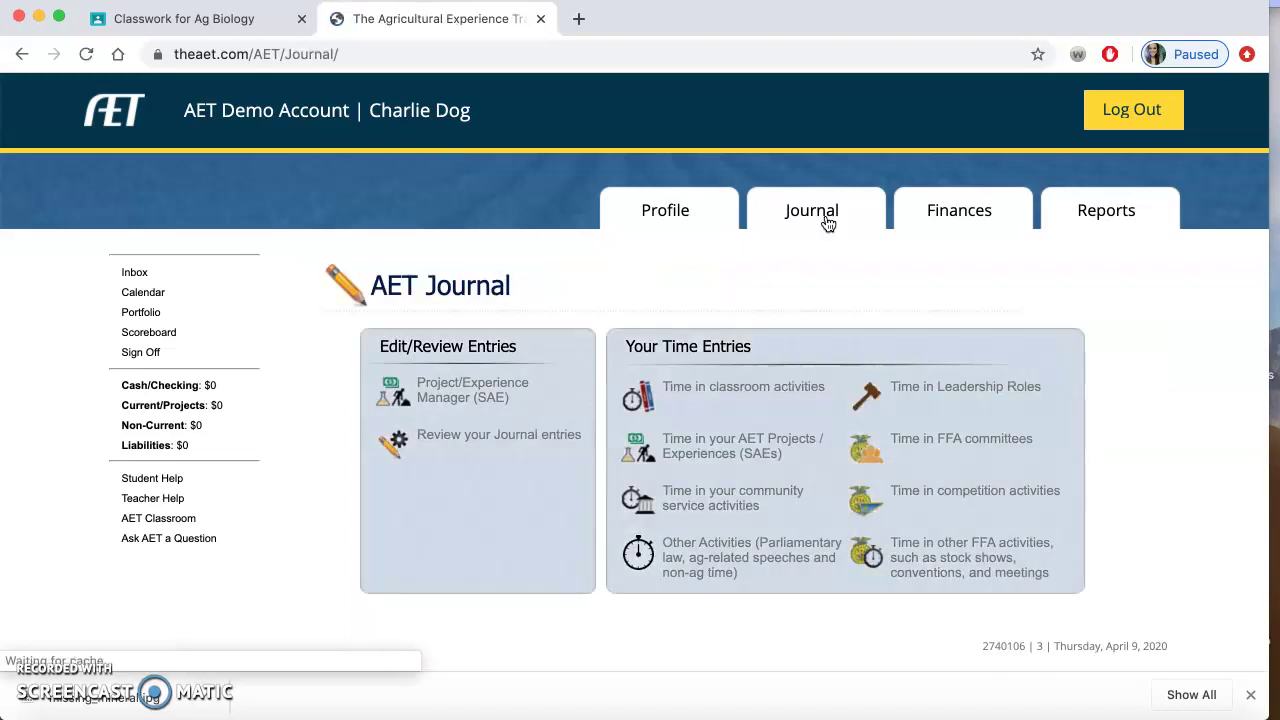
Open the journal entries review and filter Activity Category to Other FFA-related Activity
{"action": "left_click", "coordinate": [508, 434]}
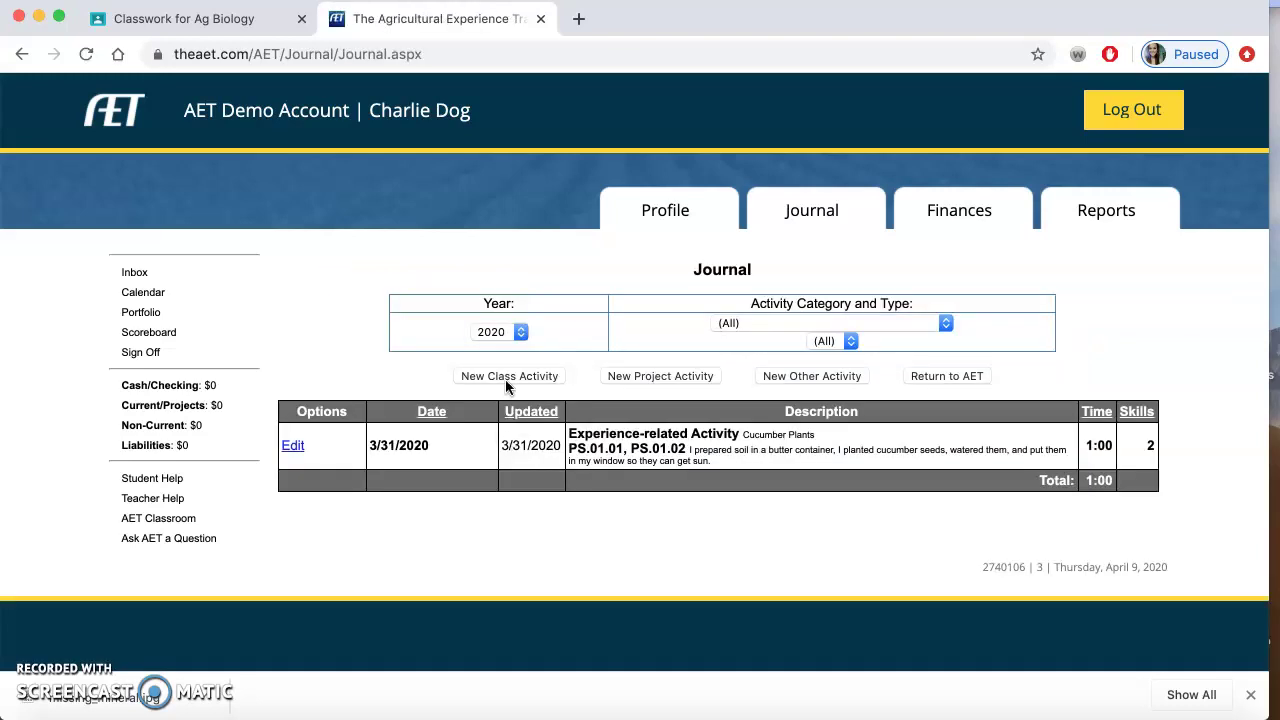
{"action": "left_click", "coordinate": [756, 322]}
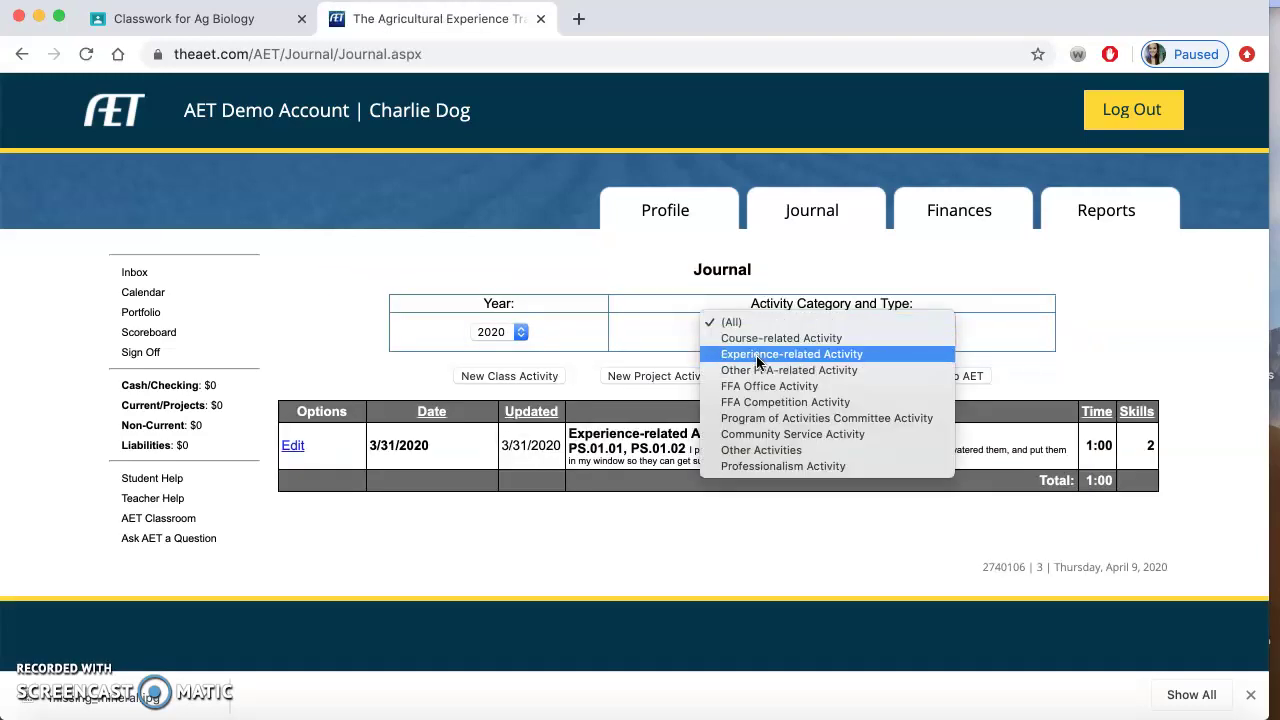
{"action": "left_click", "coordinate": [744, 322]}
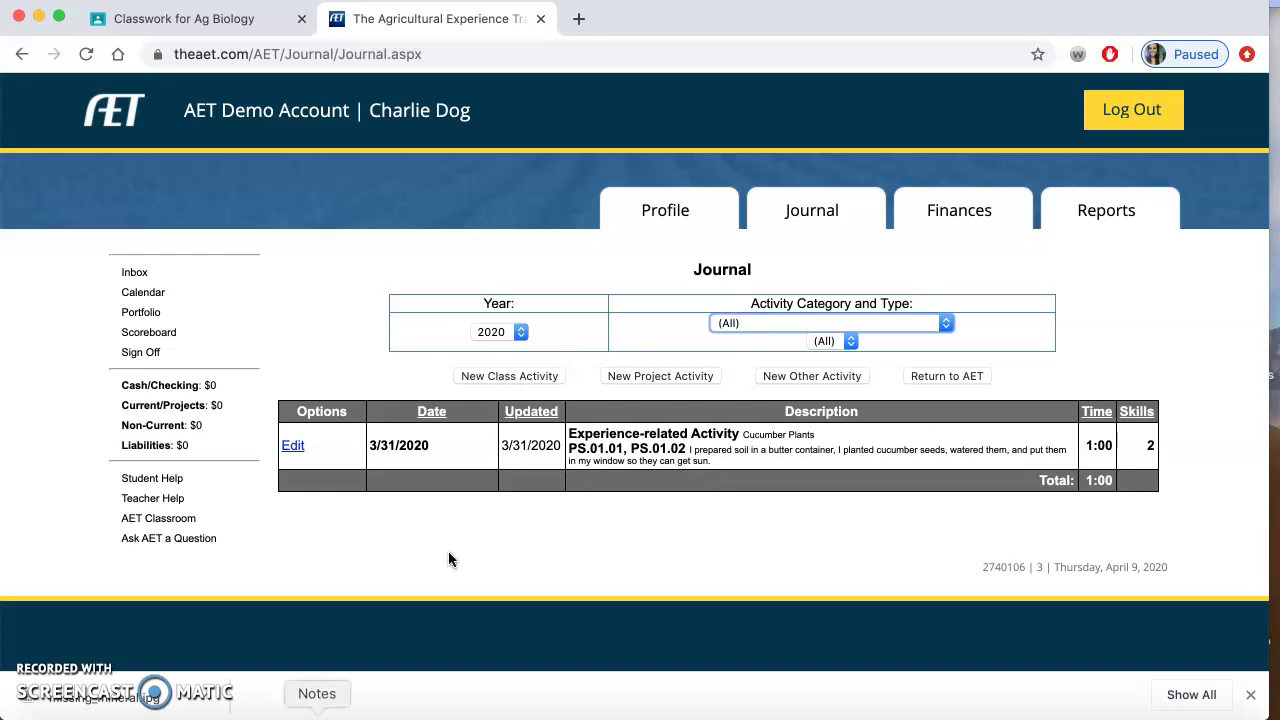
{"action": "left_click", "coordinate": [754, 322]}
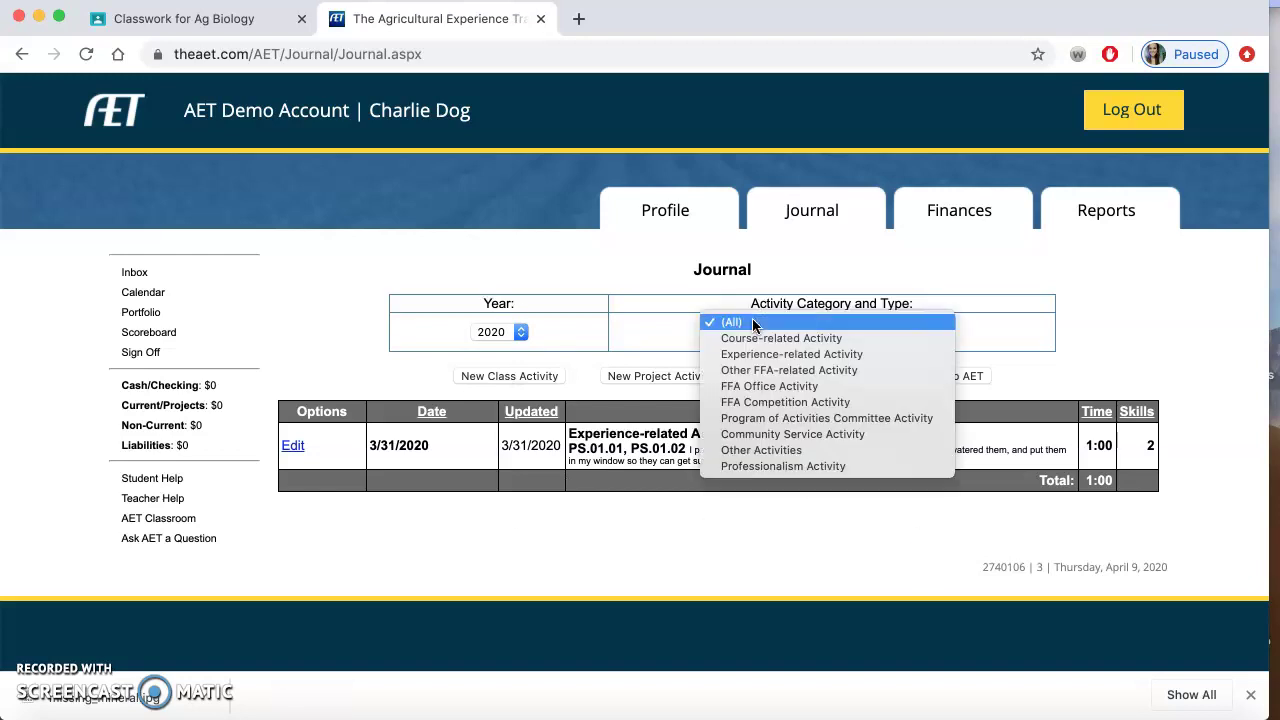
{"action": "left_click", "coordinate": [754, 371]}
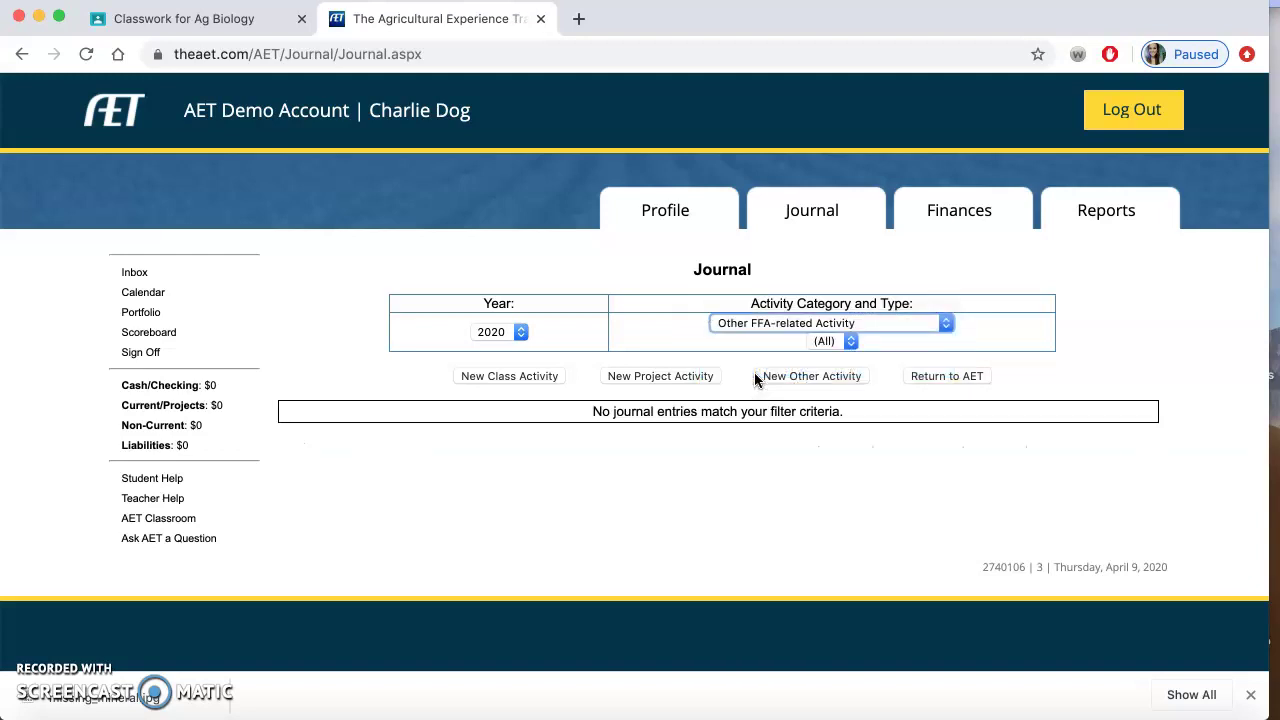
Keep the Year filter on 2020, leaving the category filter unchanged
{"action": "left_click", "coordinate": [476, 340]}
{"action": "left_click", "coordinate": [478, 346]}
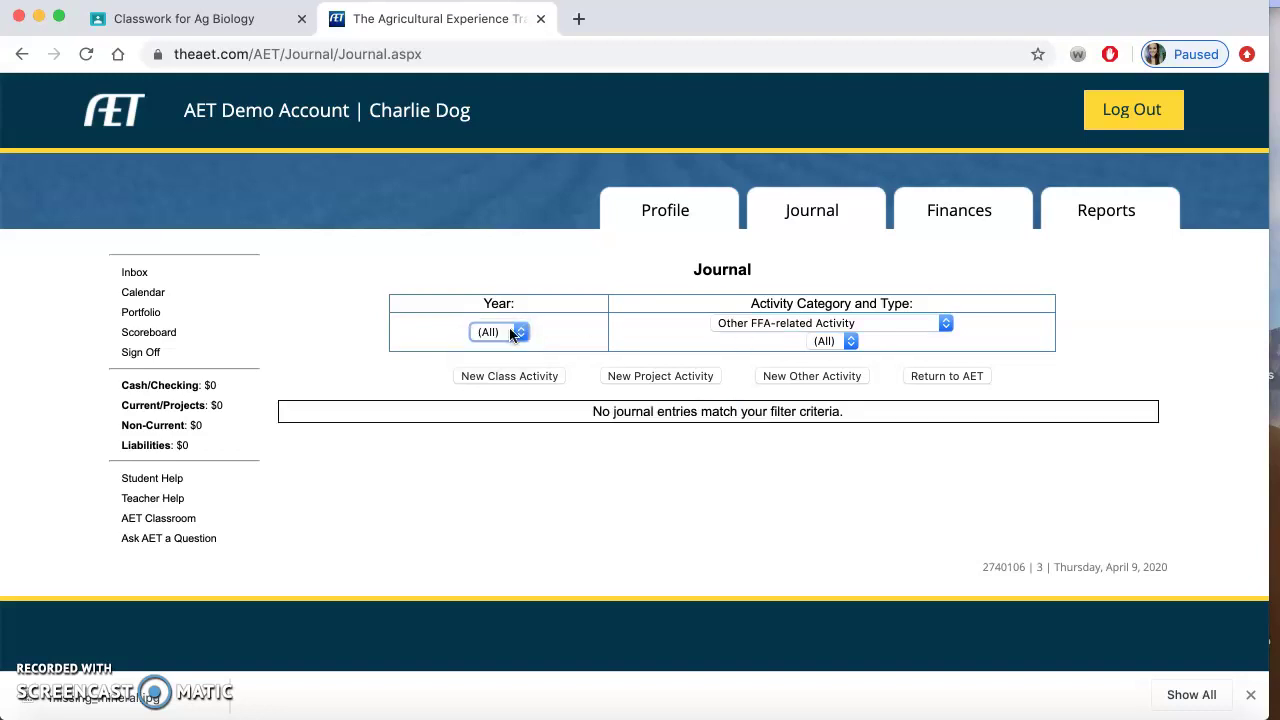
{"action": "left_click", "coordinate": [493, 332]}
{"action": "left_click", "coordinate": [489, 317]}
{"action": "left_click", "coordinate": [721, 327]}
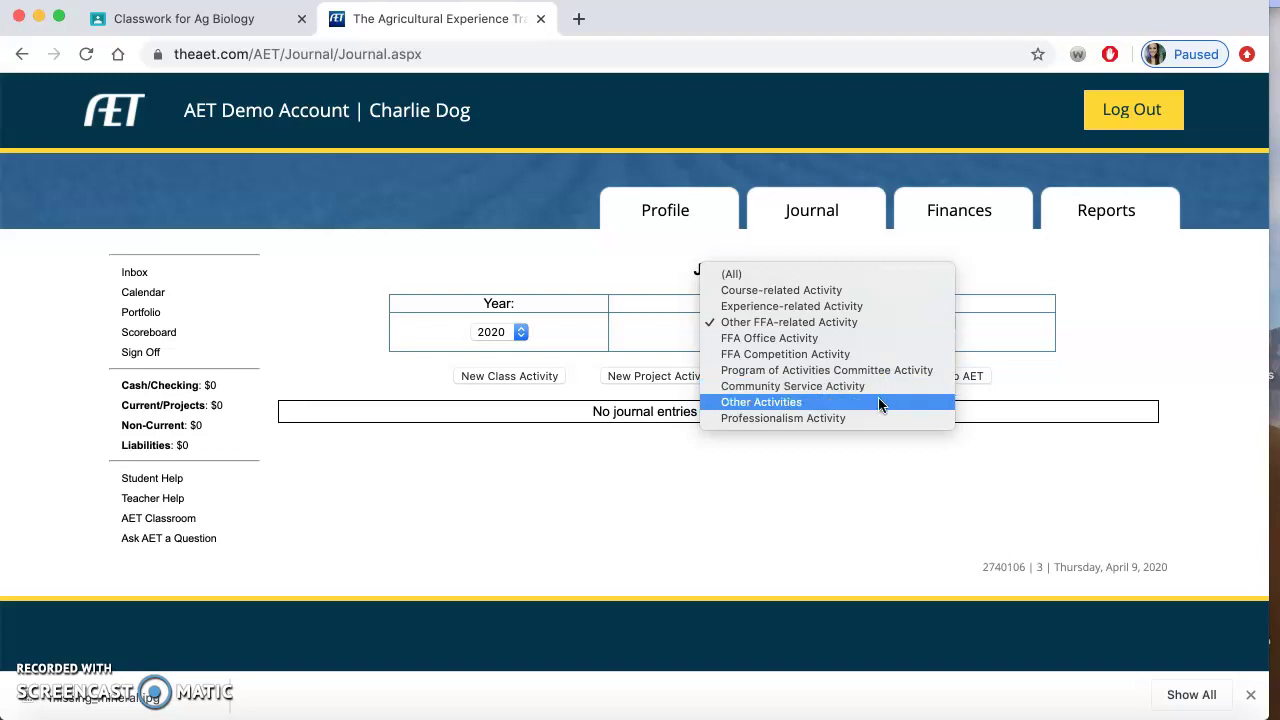
{"action": "left_click", "coordinate": [1169, 345]}
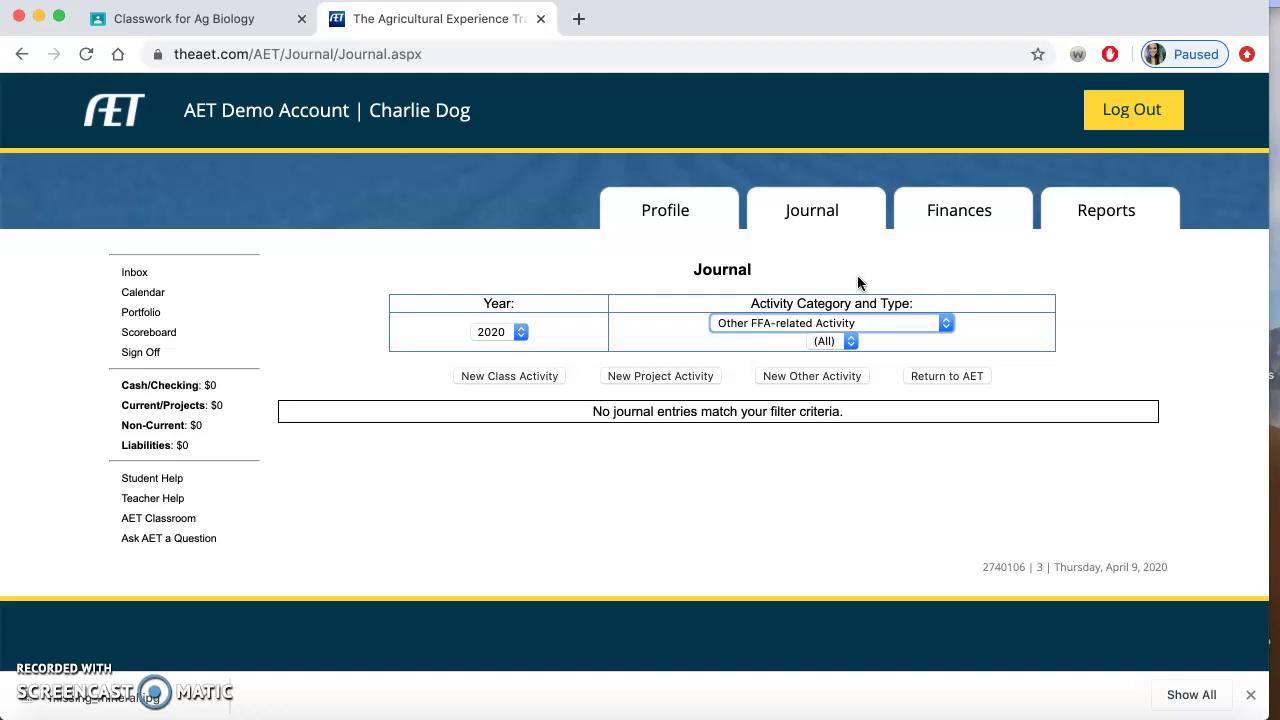
Start a Time in competition activities entry from the Journal page, dated March 20, 2020
{"action": "left_click", "coordinate": [832, 219]}
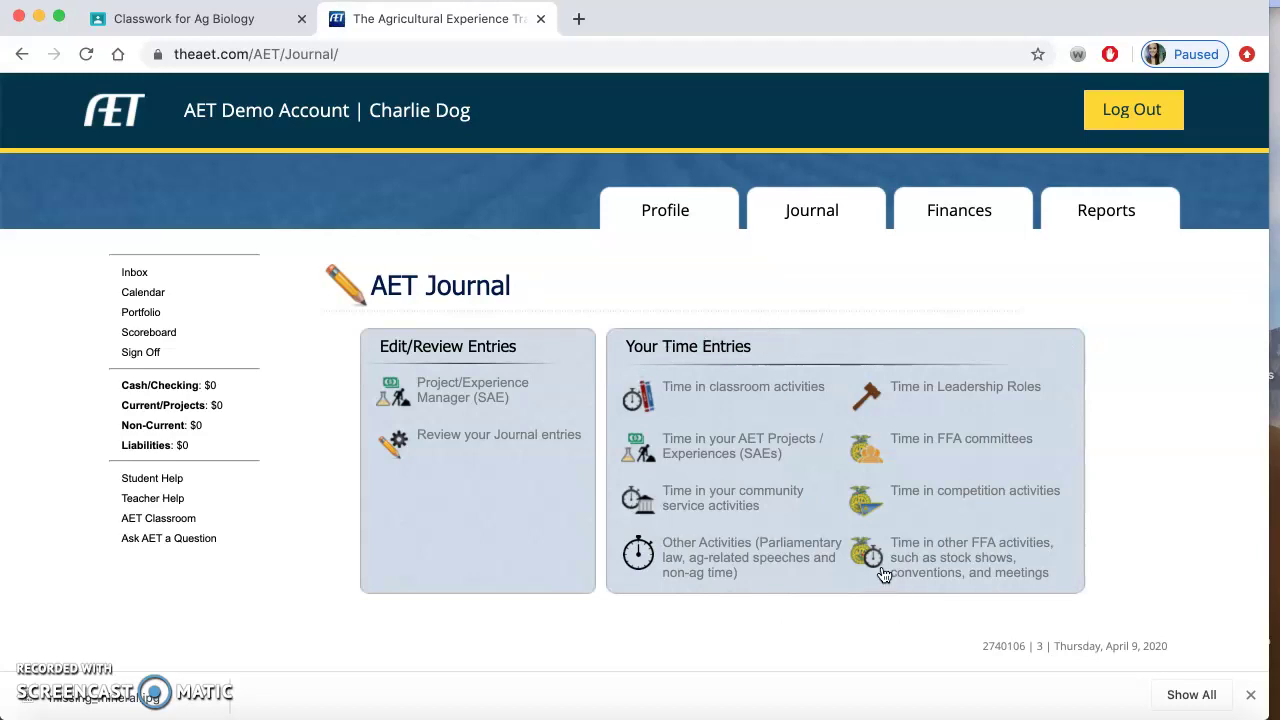
{"action": "left_click", "coordinate": [898, 490]}
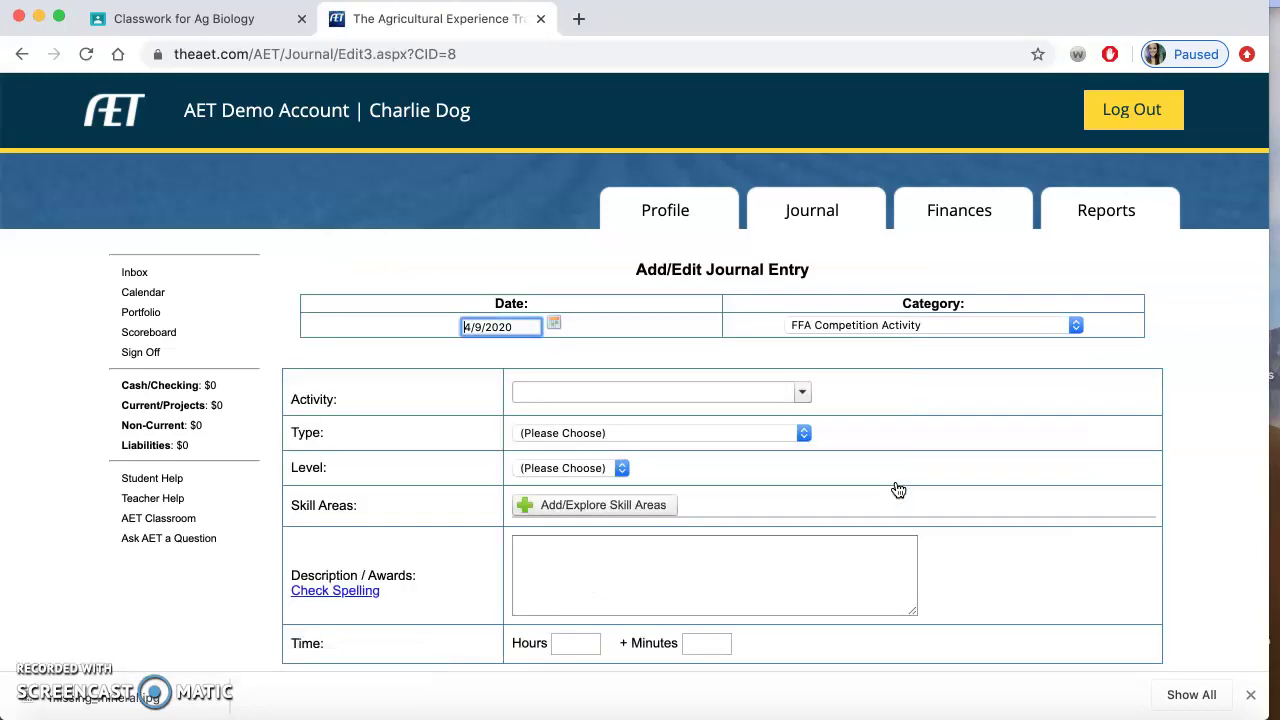
{"action": "left_click", "coordinate": [550, 325]}
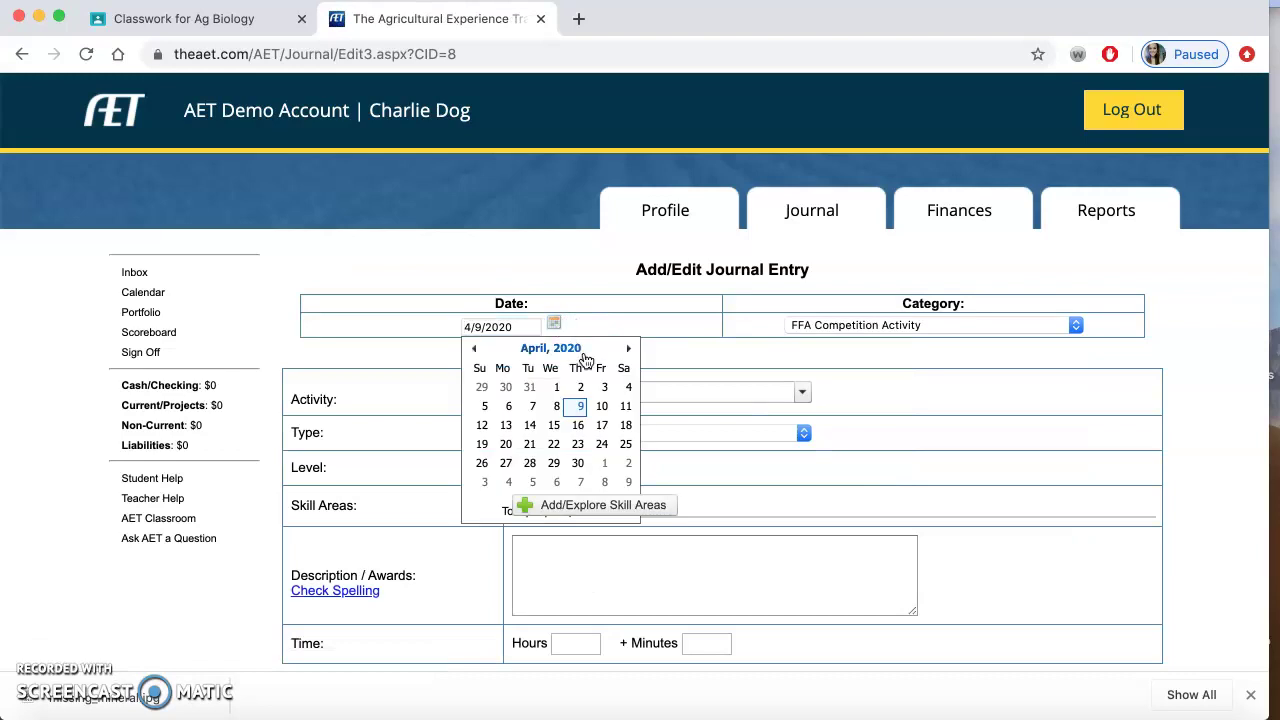
{"action": "left_click", "coordinate": [474, 348]}
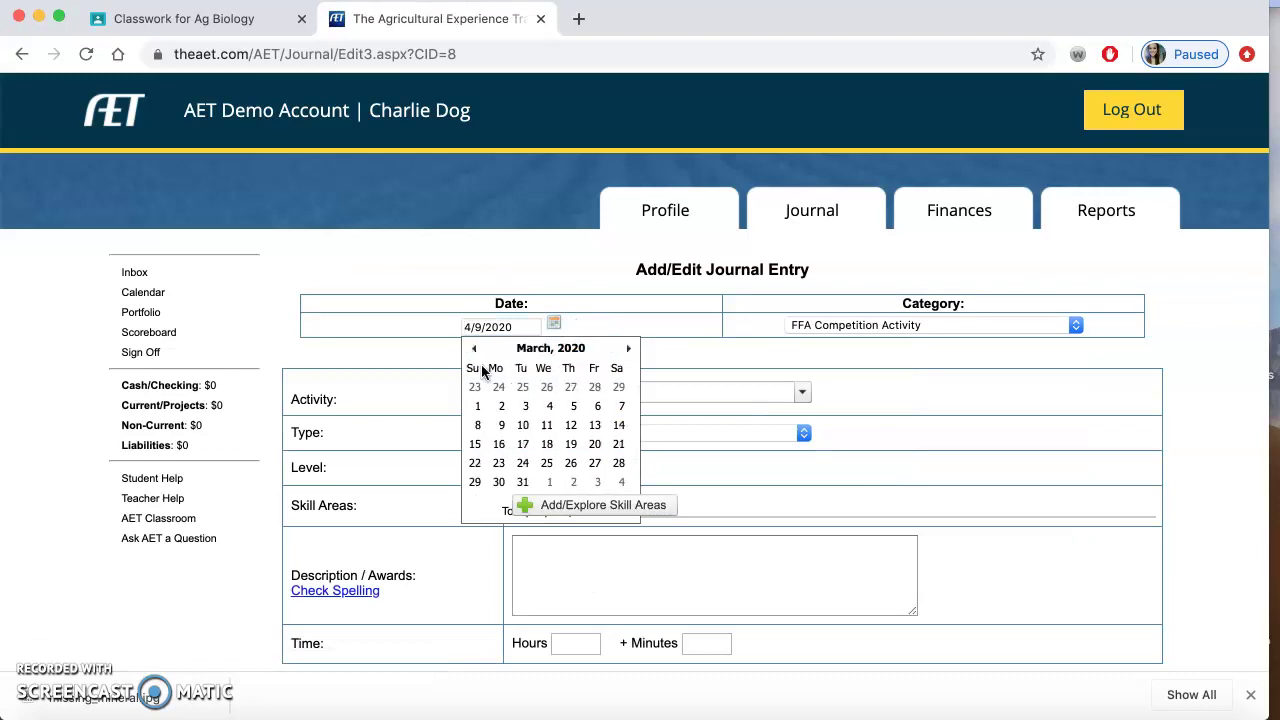
{"action": "left_click", "coordinate": [602, 445]}
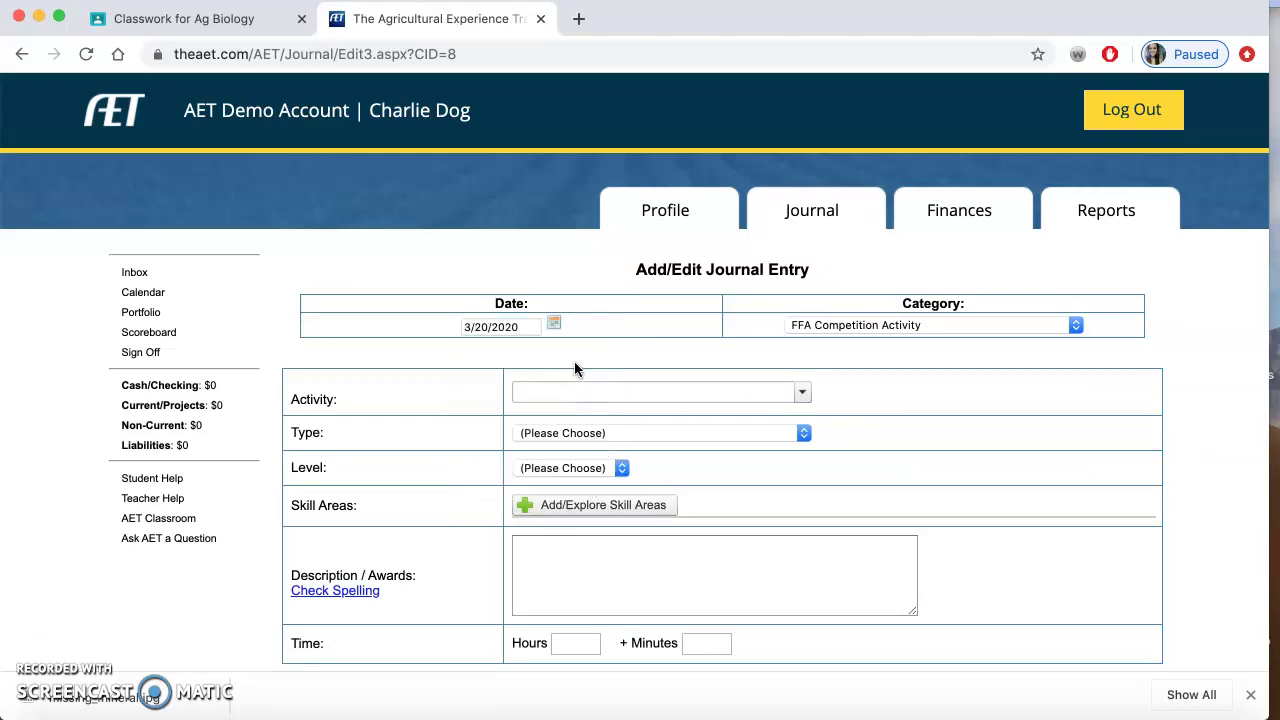
Enter 'Solano Alameda Sectional Speaking Contest' as the activity name
{"action": "left_click", "coordinate": [577, 388]}
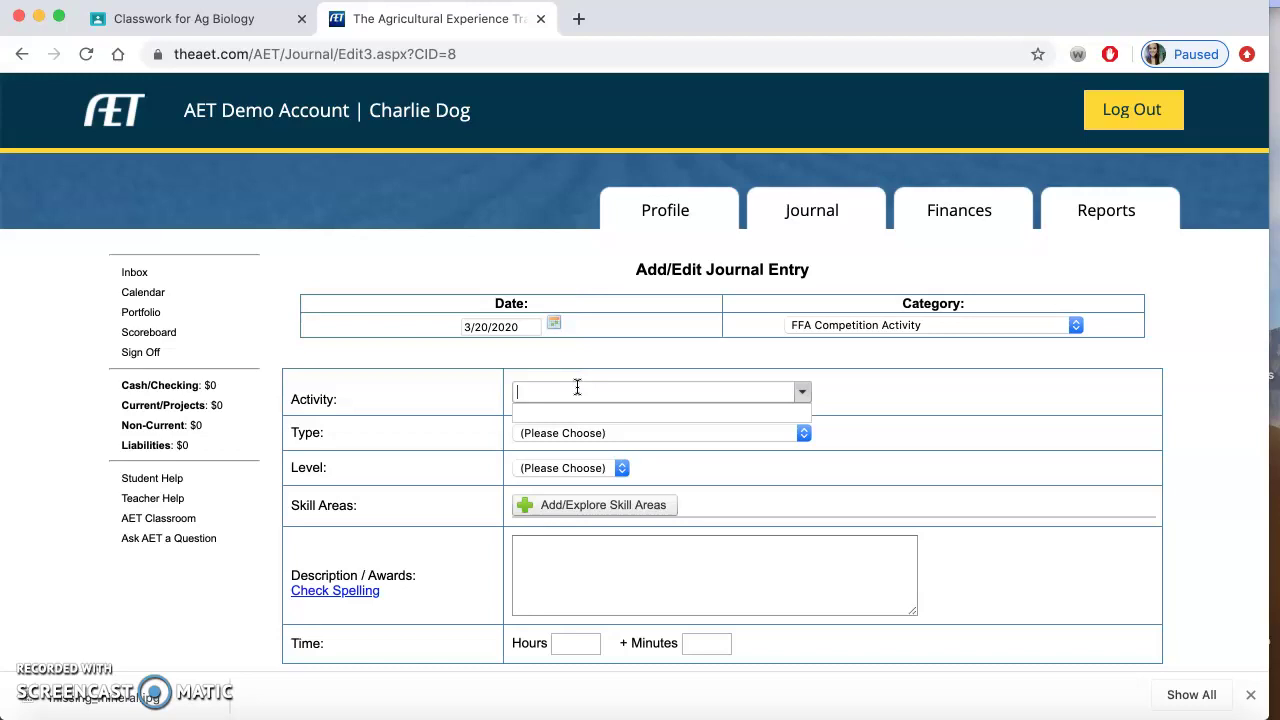
{"action": "type", "text": "Solano Alameda Sectional Speaking "}
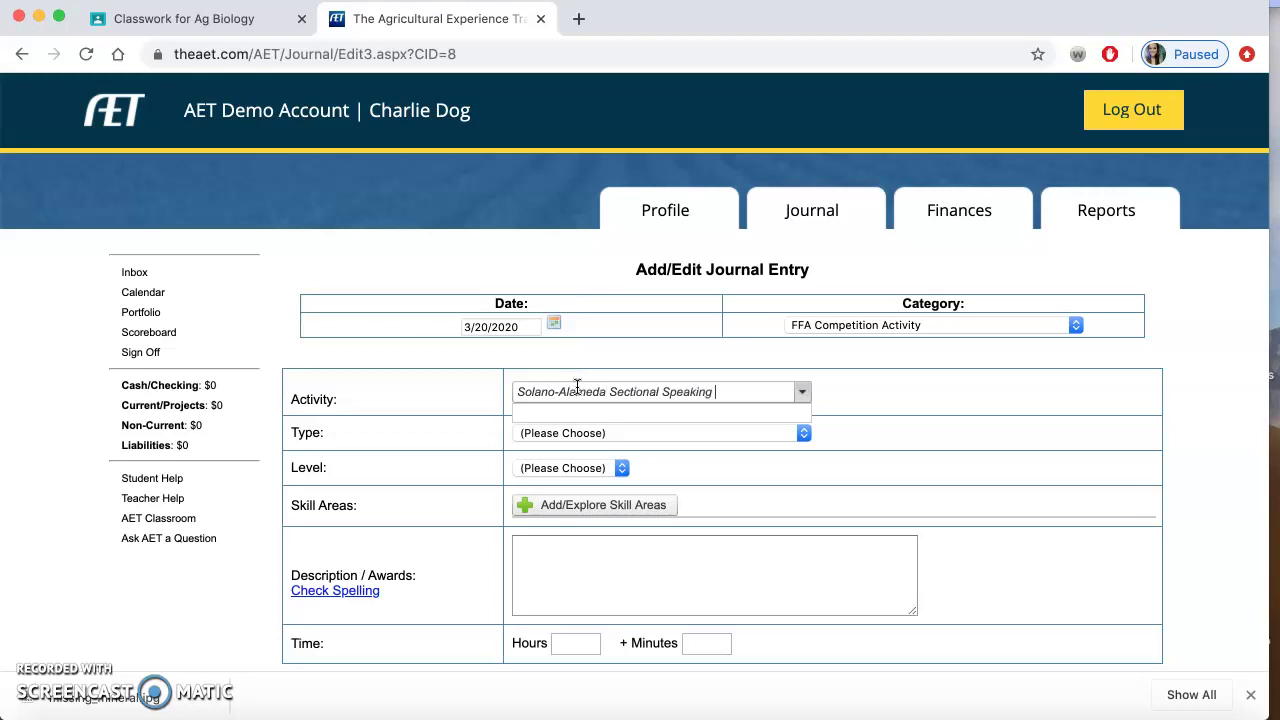
{"action": "type", "text": "Contest"}
{"action": "left_click", "coordinate": [1033, 424]}
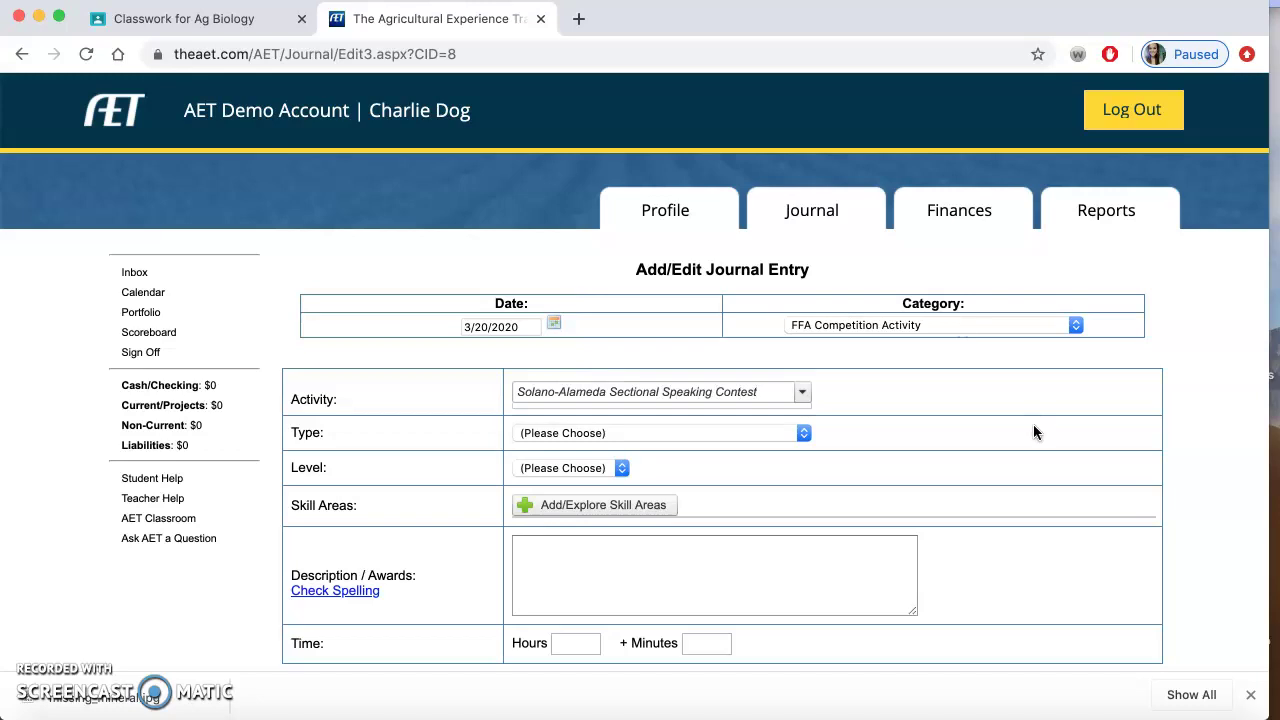
Set the competition type to Job Interview and the level to Invitational
{"action": "left_click", "coordinate": [611, 432]}
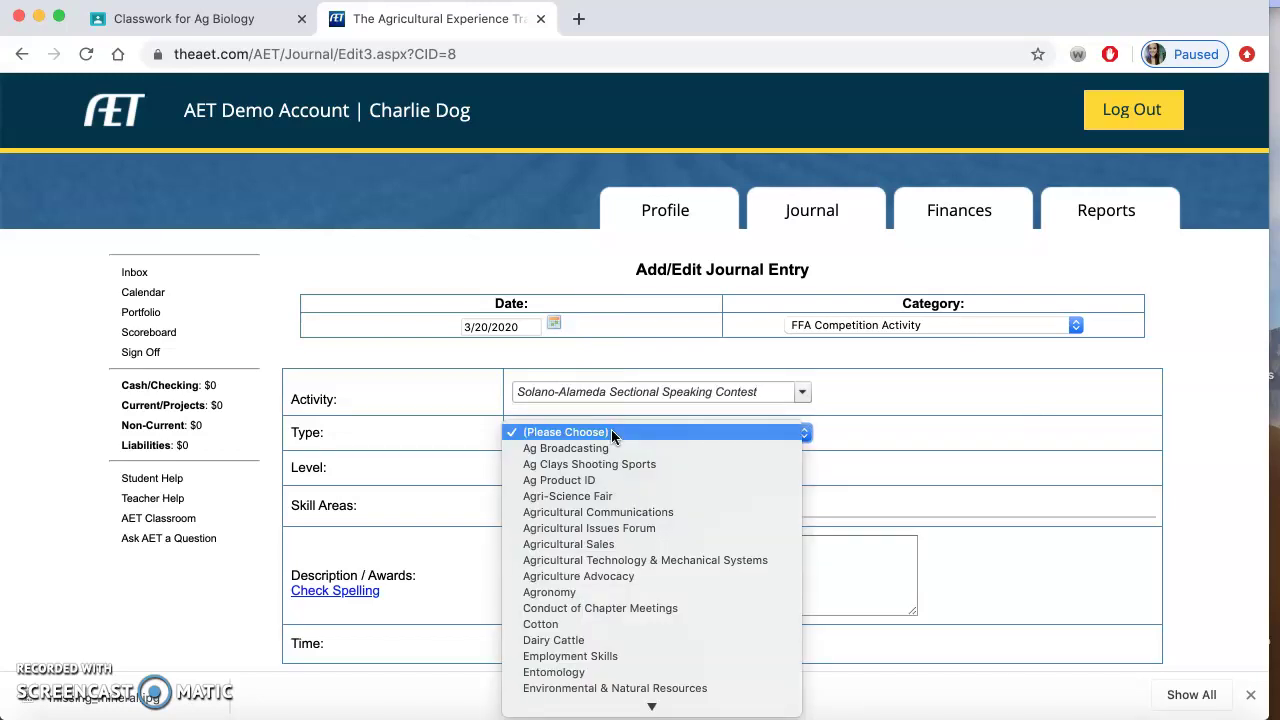
{"action": "key", "text": "r"}
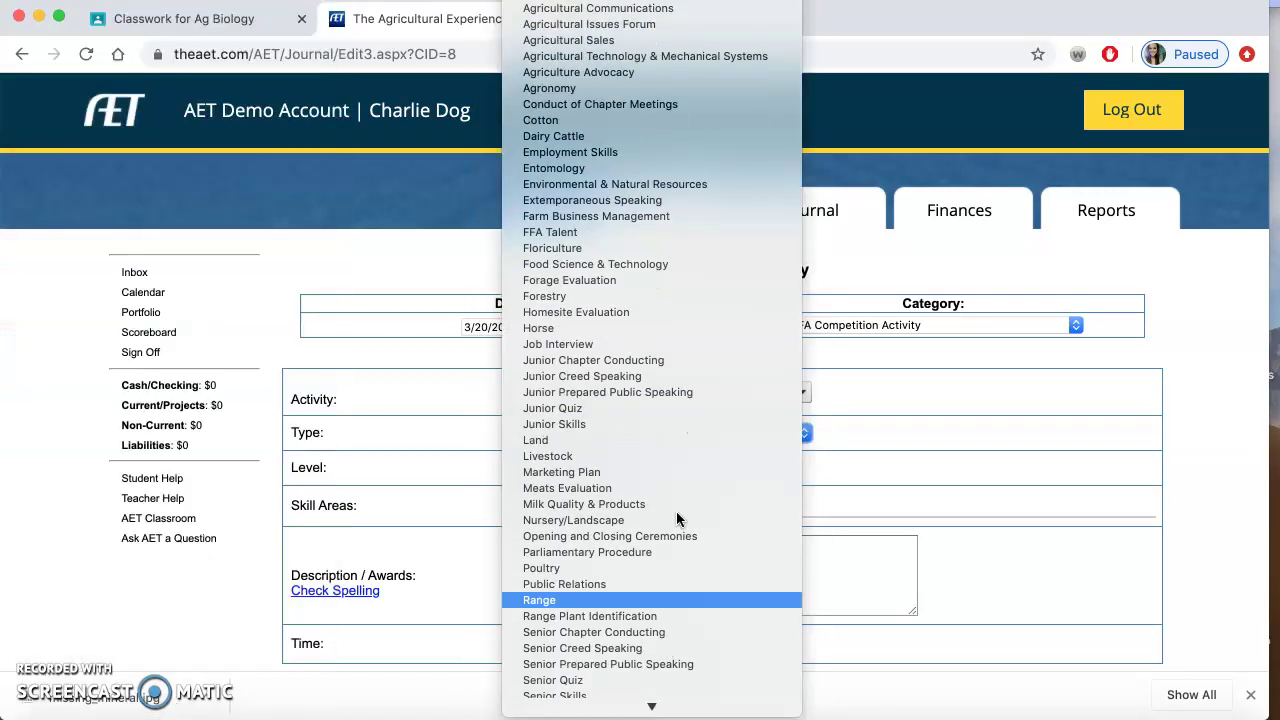
{"action": "scroll", "coordinate": [650, 580], "scroll_direction": "down", "scroll_amount": 2}
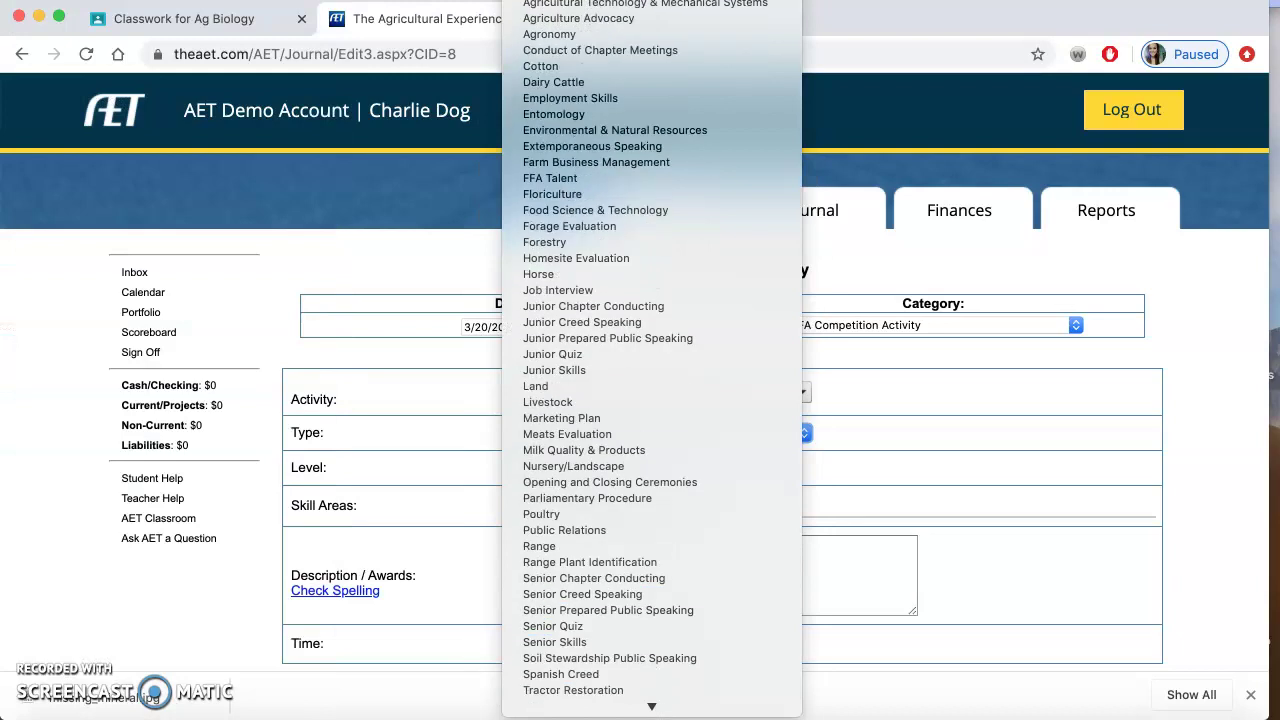
{"action": "left_click", "coordinate": [618, 290]}
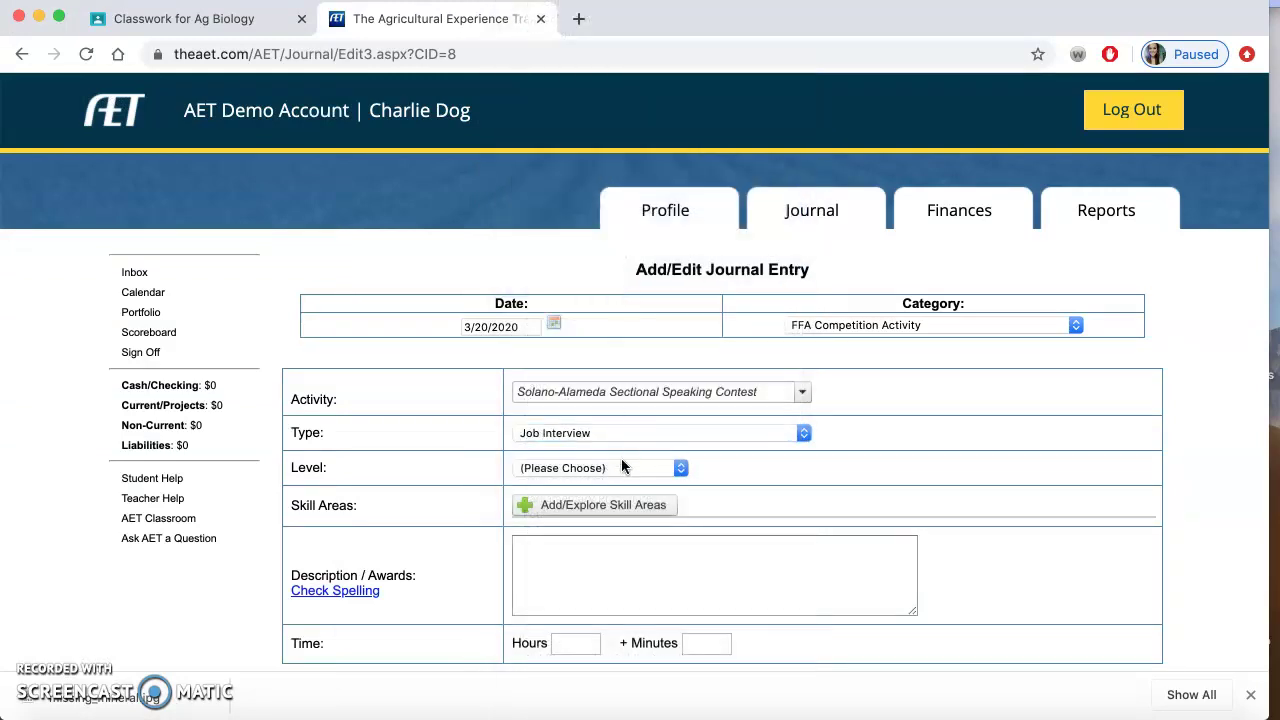
{"action": "left_click", "coordinate": [598, 465]}
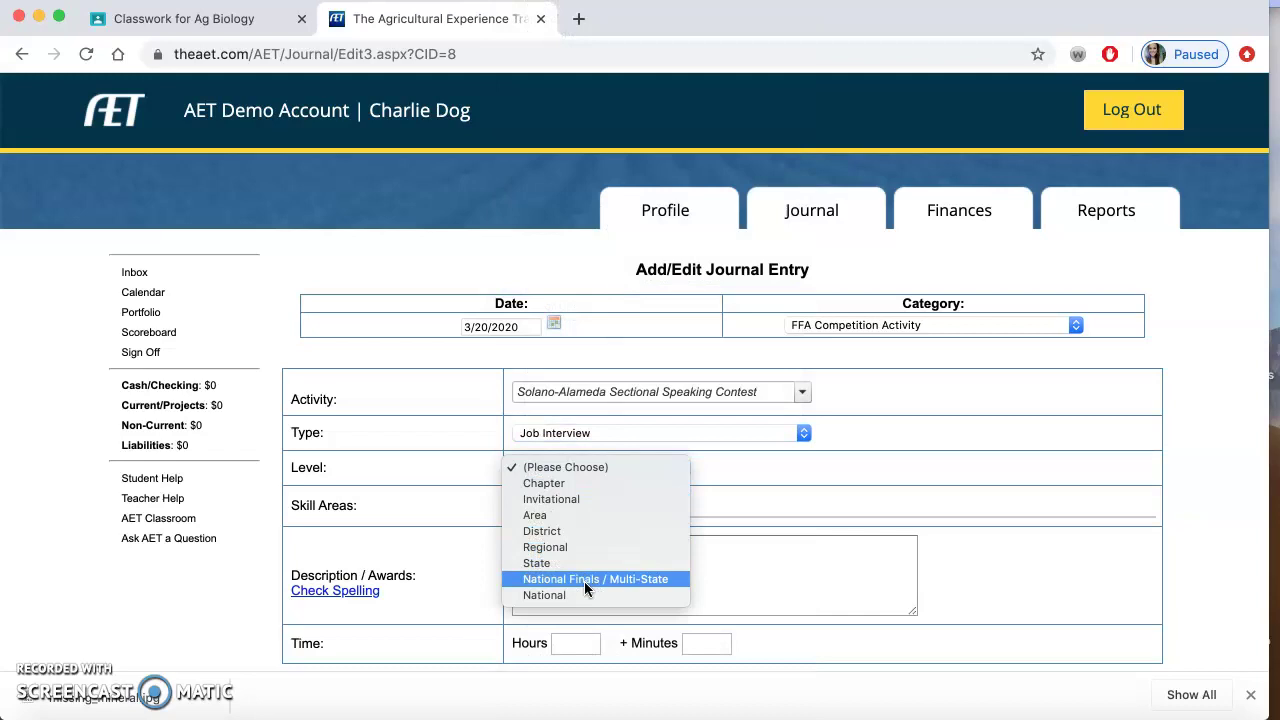
{"action": "left_click", "coordinate": [578, 499]}
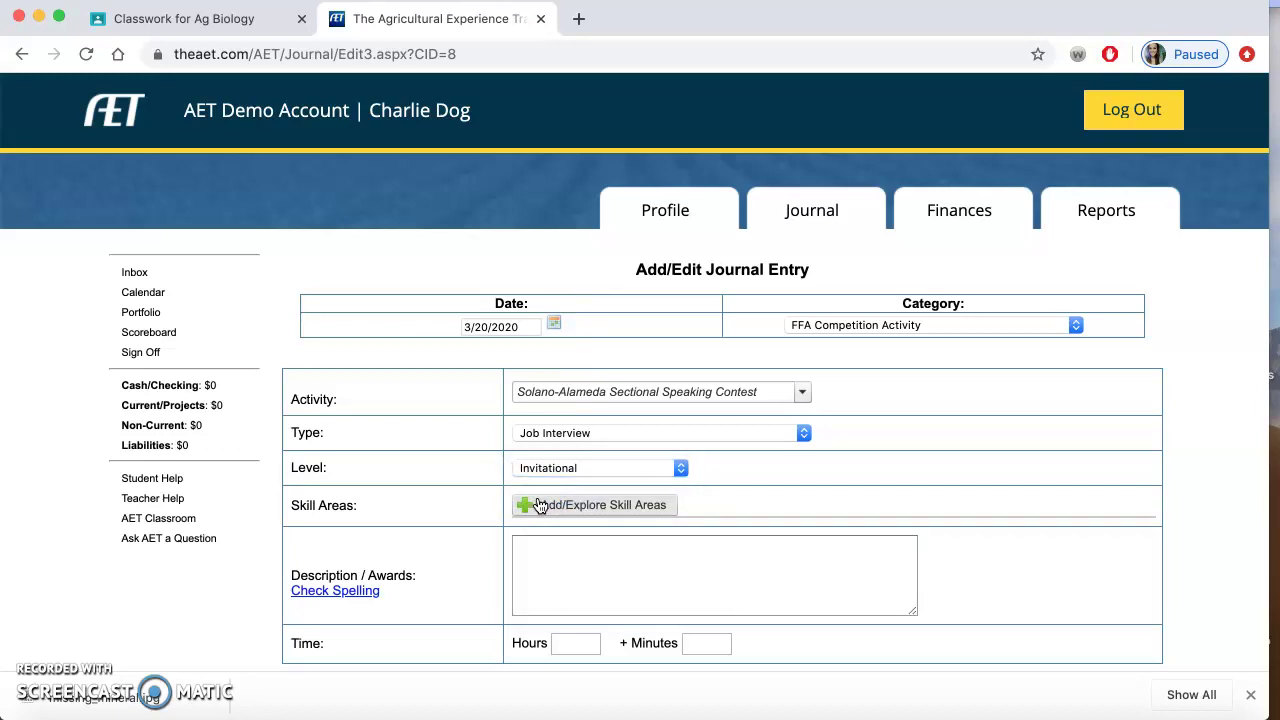
Add skill area CRP.01.01, Model personal responsibility, and save back to the entry
{"action": "left_click", "coordinate": [539, 505]}
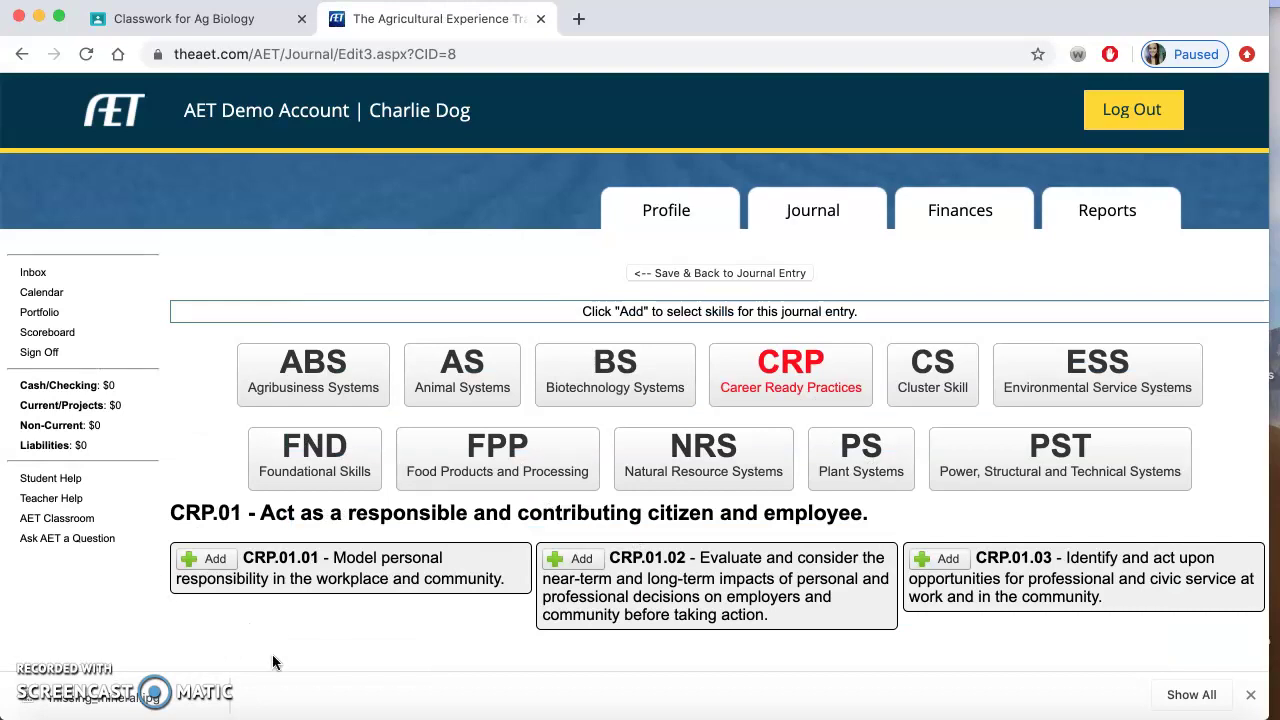
{"action": "scroll", "coordinate": [573, 575], "scroll_direction": "down", "scroll_amount": 5}
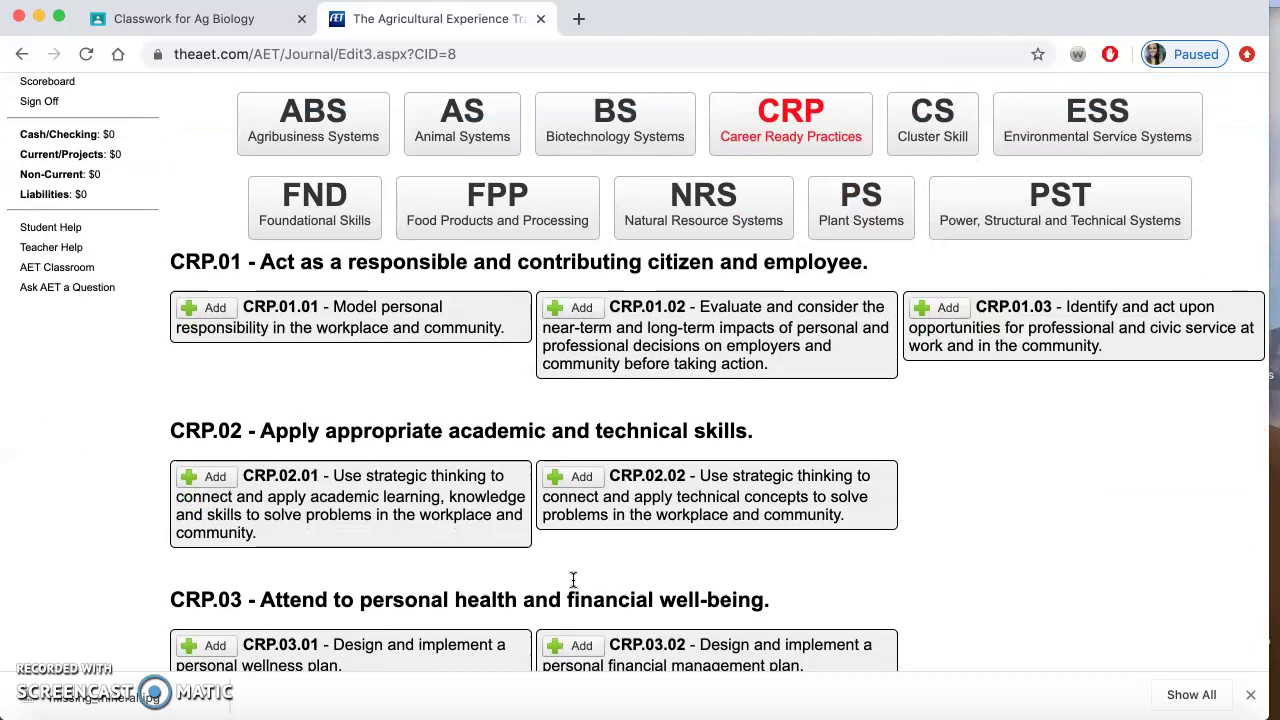
{"action": "scroll", "coordinate": [645, 558], "scroll_direction": "down", "scroll_amount": 1}
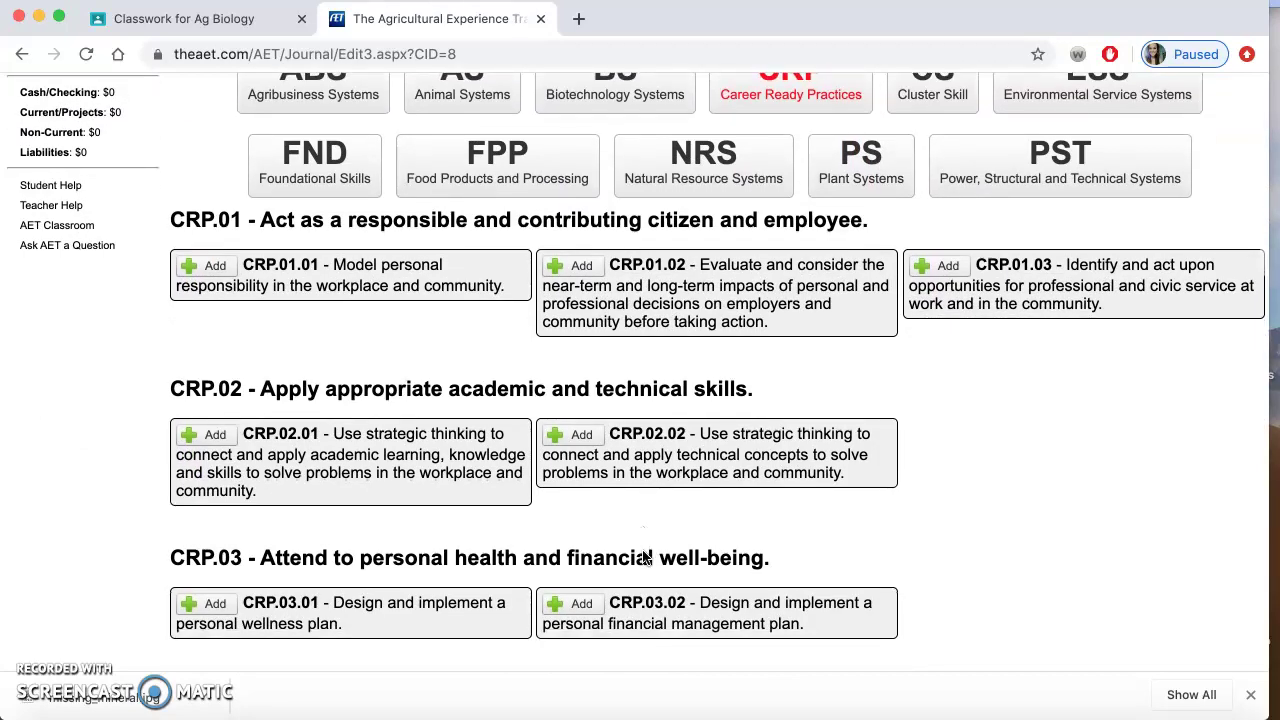
{"action": "scroll", "coordinate": [645, 558], "scroll_direction": "up", "scroll_amount": 2}
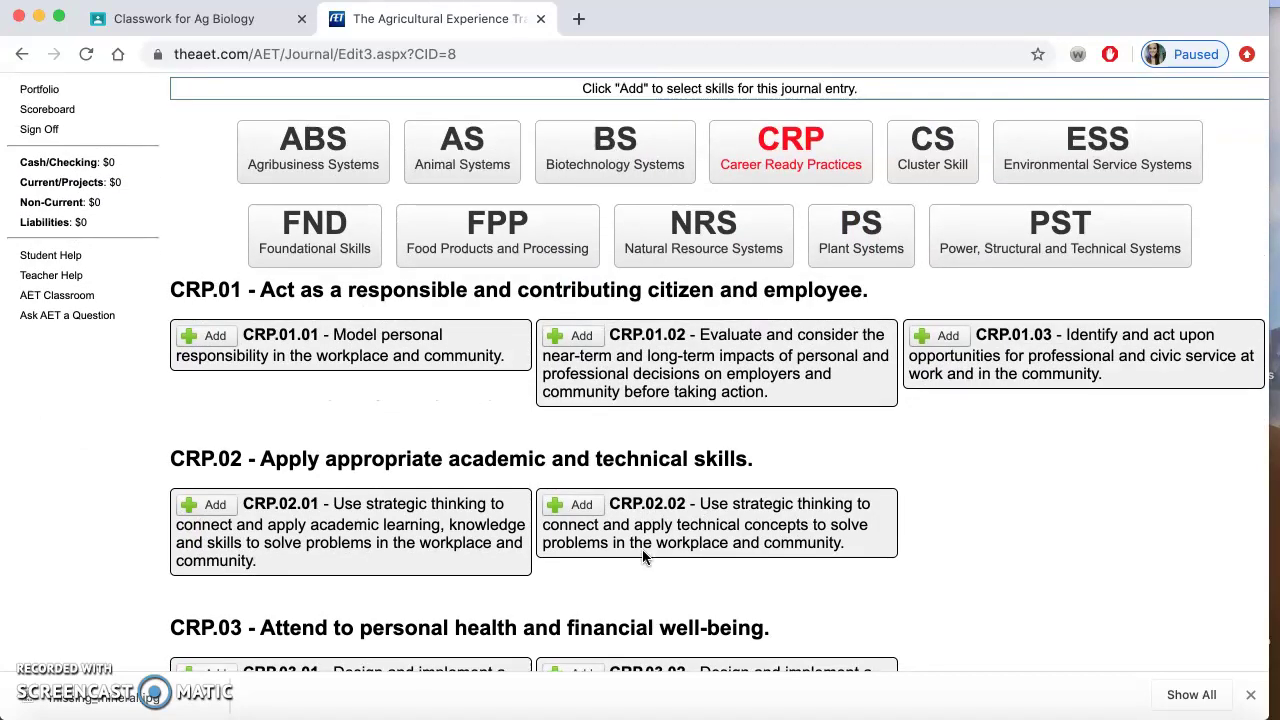
{"action": "left_click", "coordinate": [198, 336]}
{"action": "scroll", "coordinate": [452, 404], "scroll_direction": "up", "scroll_amount": 4}
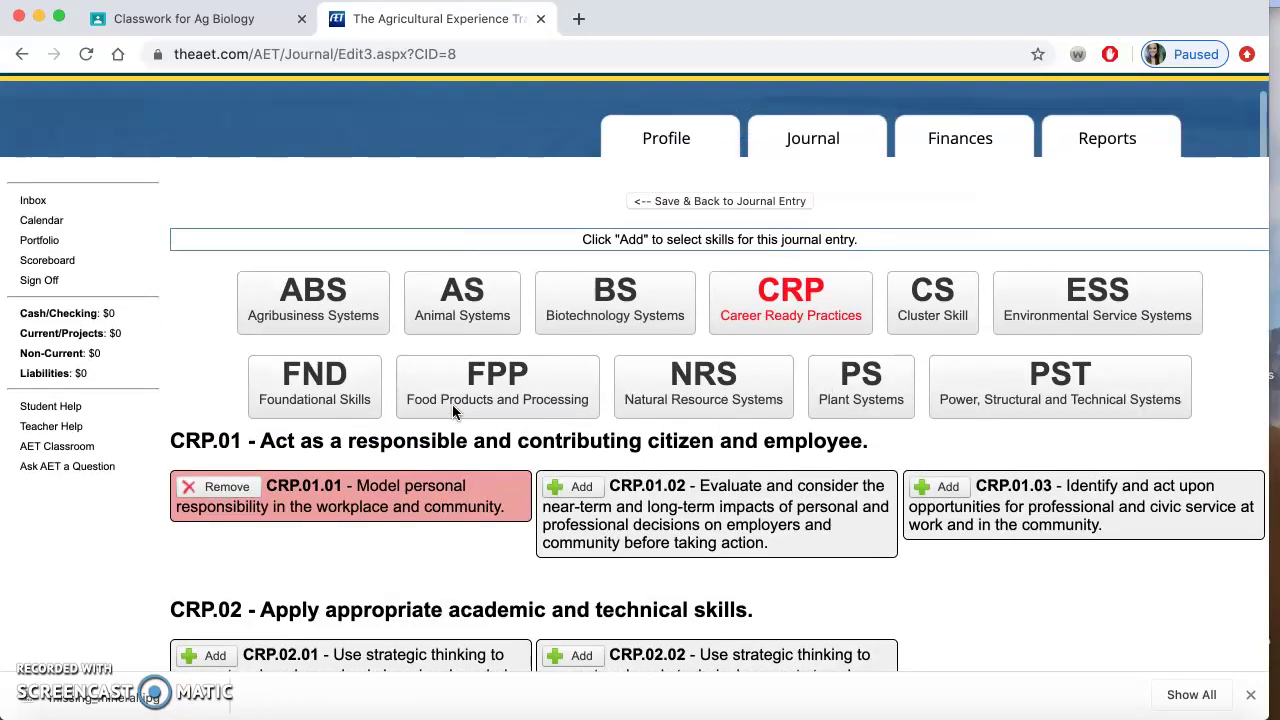
{"action": "left_click", "coordinate": [668, 201]}
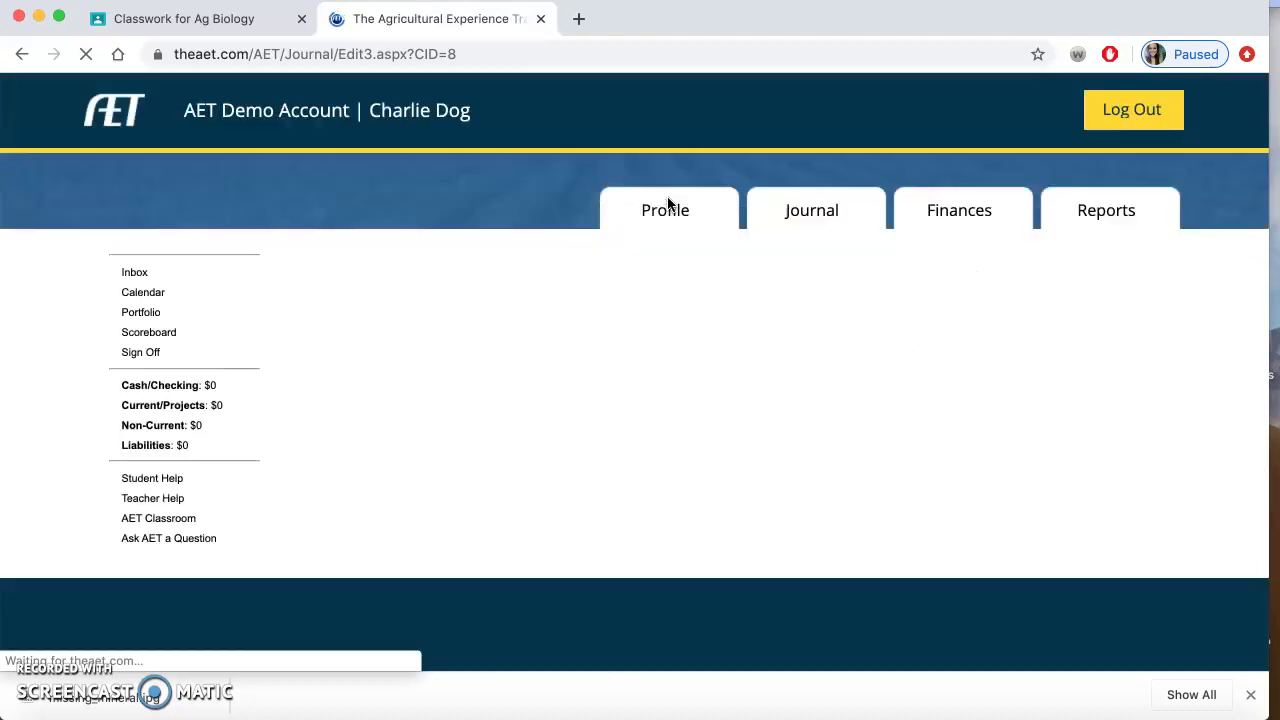
{"action": "scroll", "coordinate": [843, 494], "scroll_direction": "down", "scroll_amount": 2}
Enter the description 'Competed in Job Interview contest.'
{"action": "left_click", "coordinate": [715, 510]}
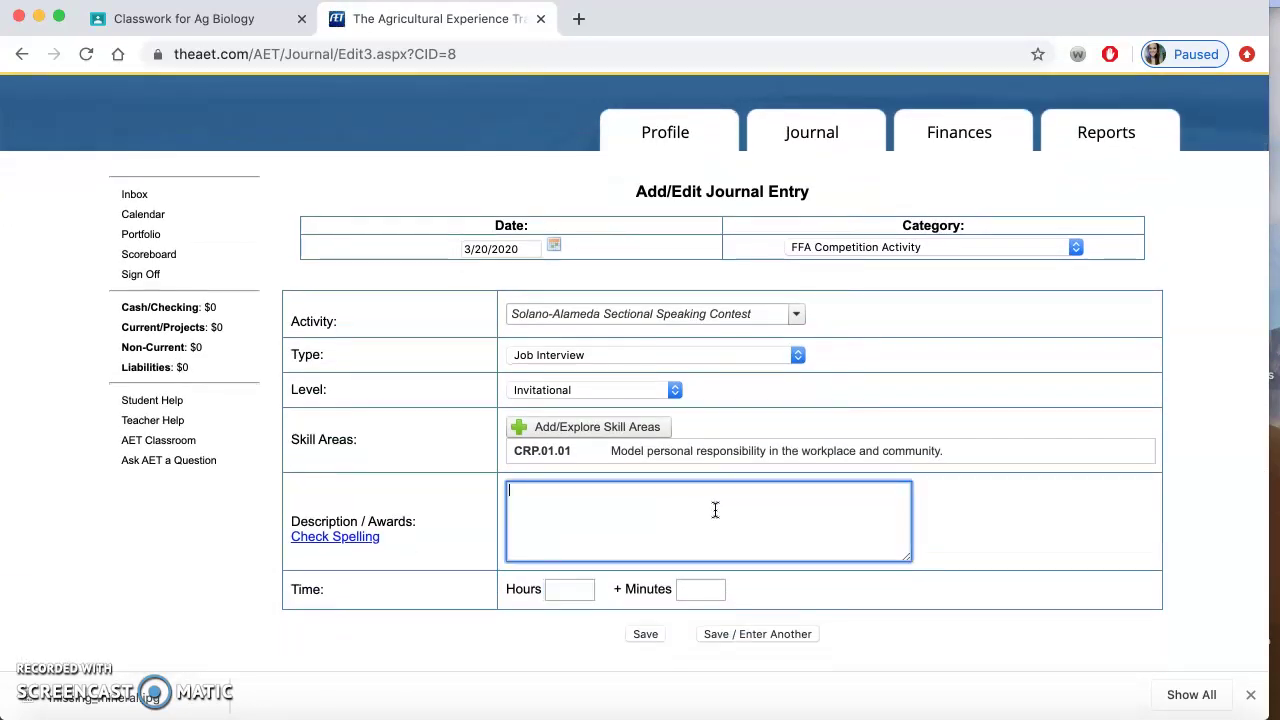
{"action": "type", "text": "Competed in Job"}
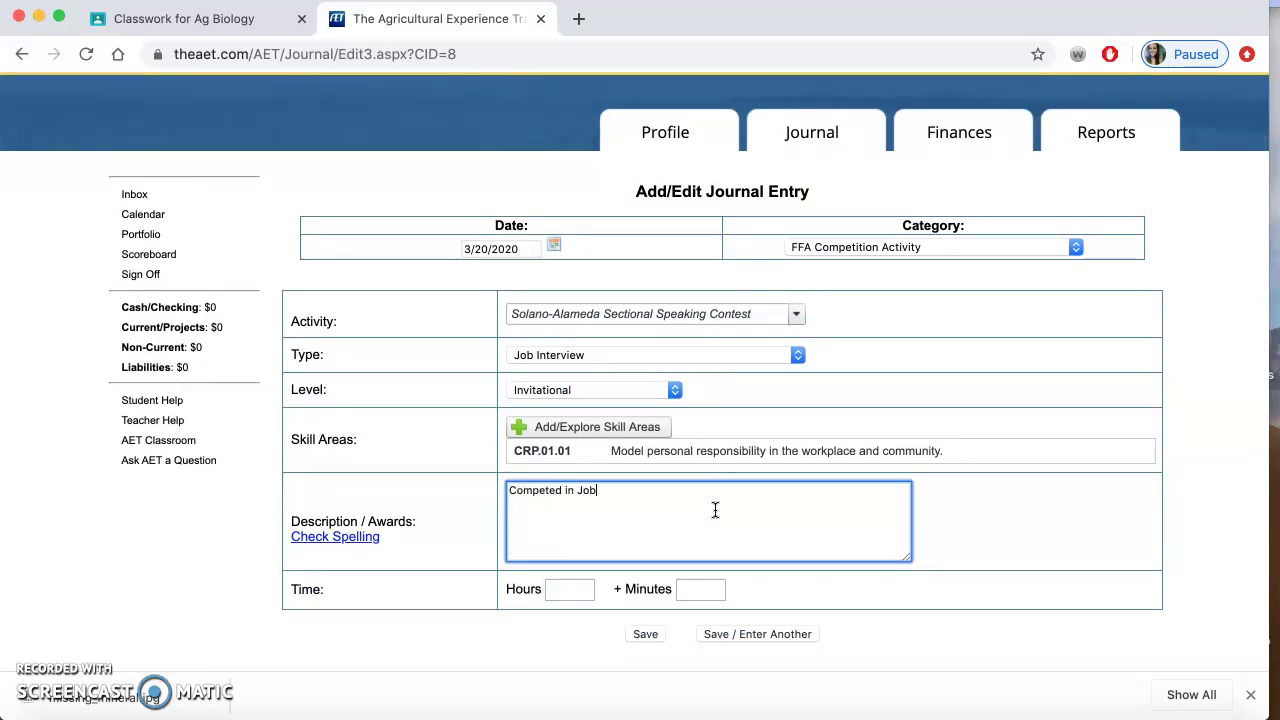
{"action": "type", "text": " Interview C"}
{"action": "key", "text": "BackSpace"}
{"action": "type", "text": "contest."}
Record 4 hours and save the journal entry
{"action": "left_click", "coordinate": [548, 590]}
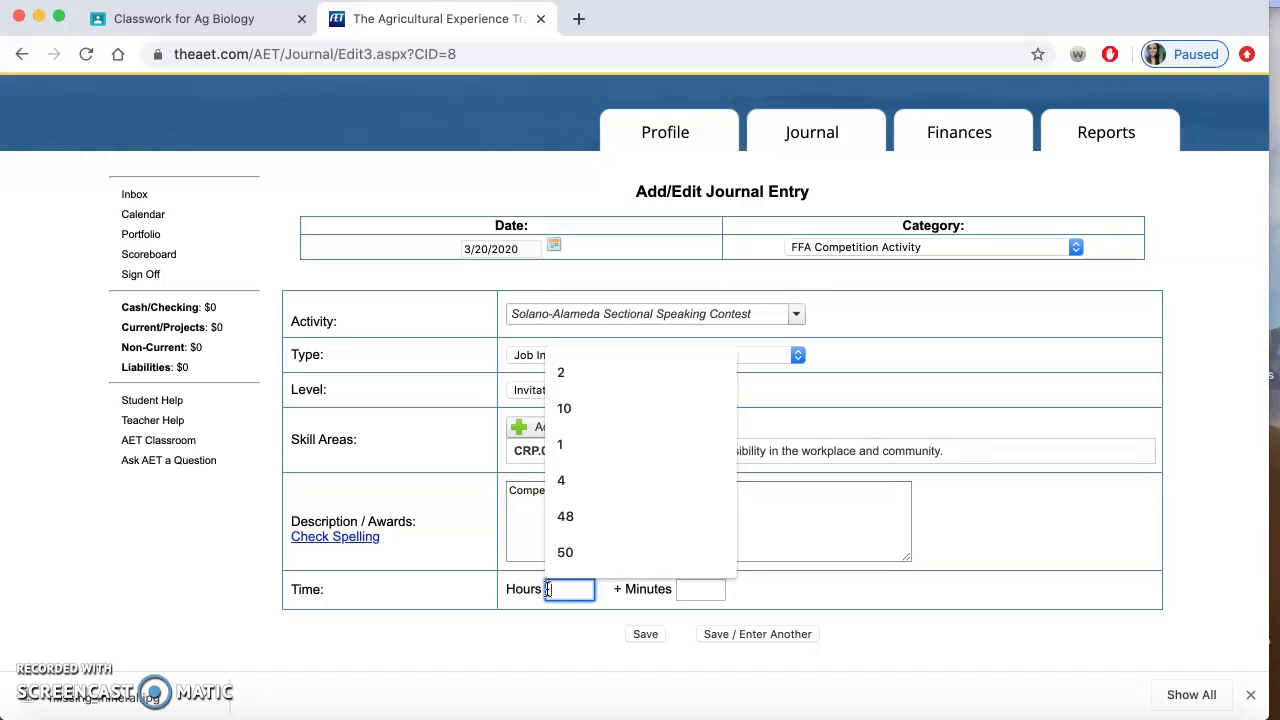
{"action": "type", "text": "48"}
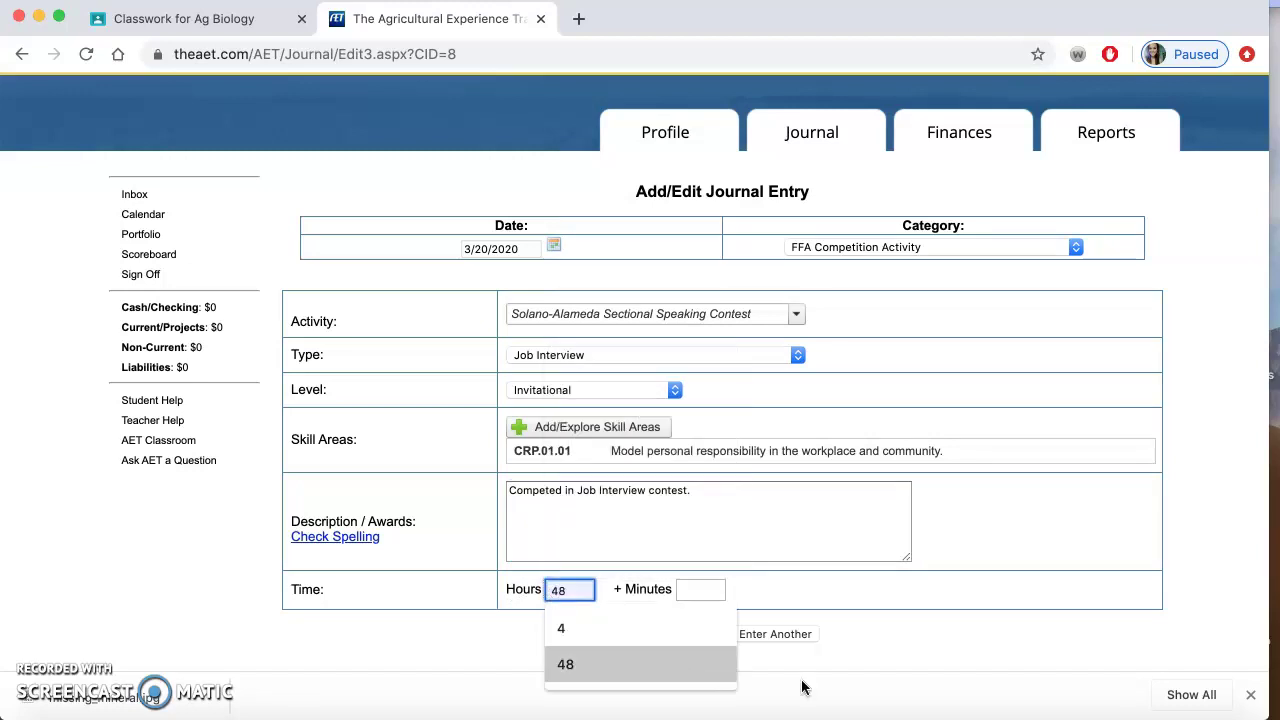
{"action": "left_click", "coordinate": [989, 611]}
{"action": "left_click", "coordinate": [640, 634]}
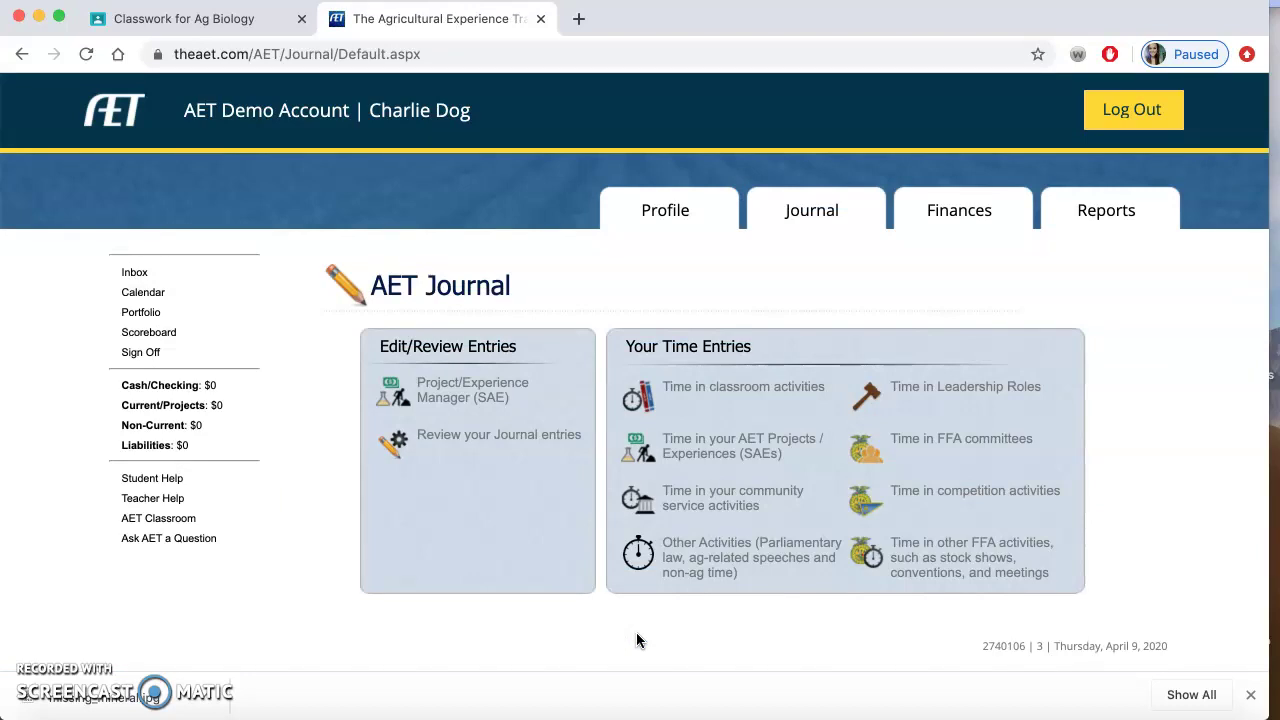
Review journal entries filtered to FFA Competition Activity, showing the 3/20/2020 entry with 4:00
{"action": "left_click", "coordinate": [468, 437]}
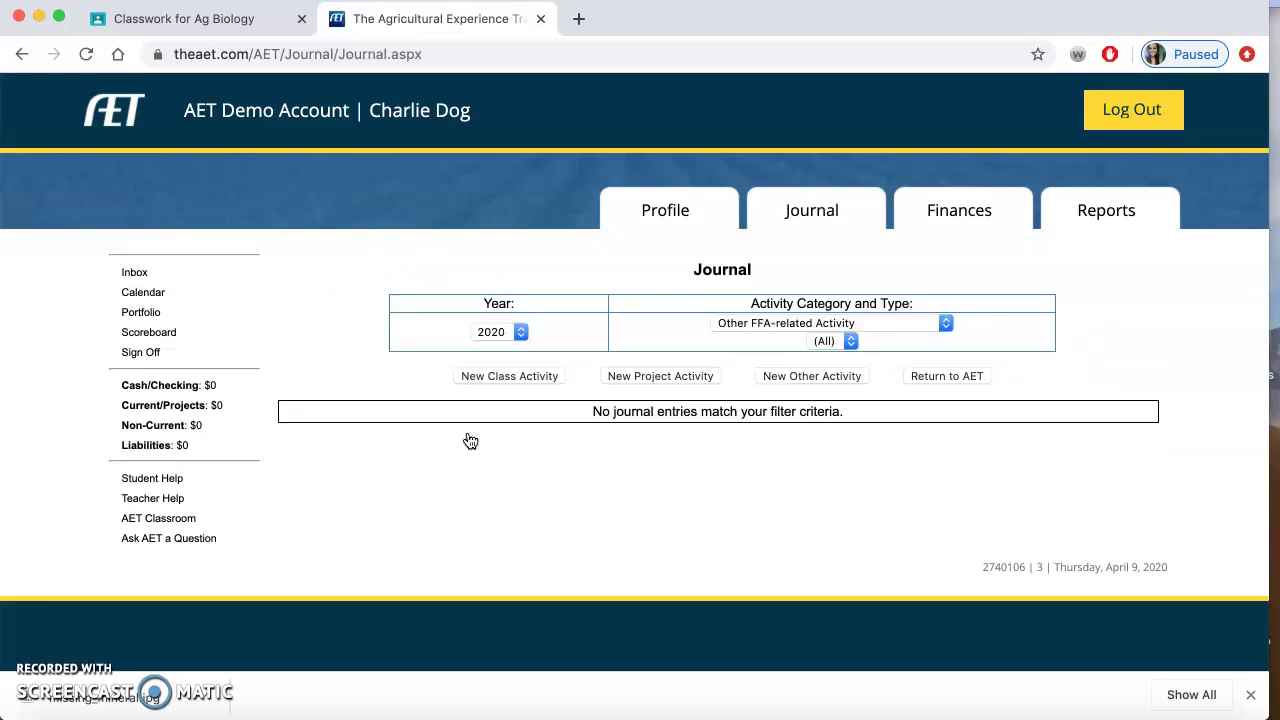
{"action": "left_click", "coordinate": [764, 328]}
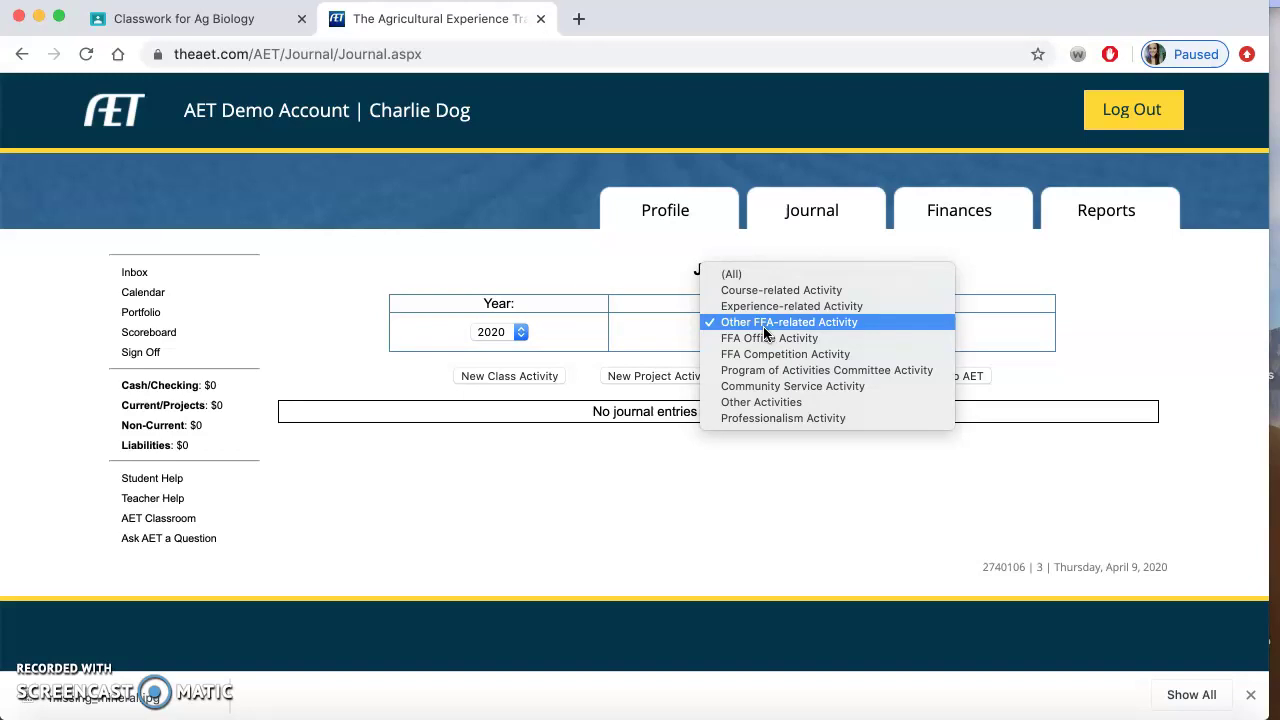
{"action": "left_click", "coordinate": [756, 271]}
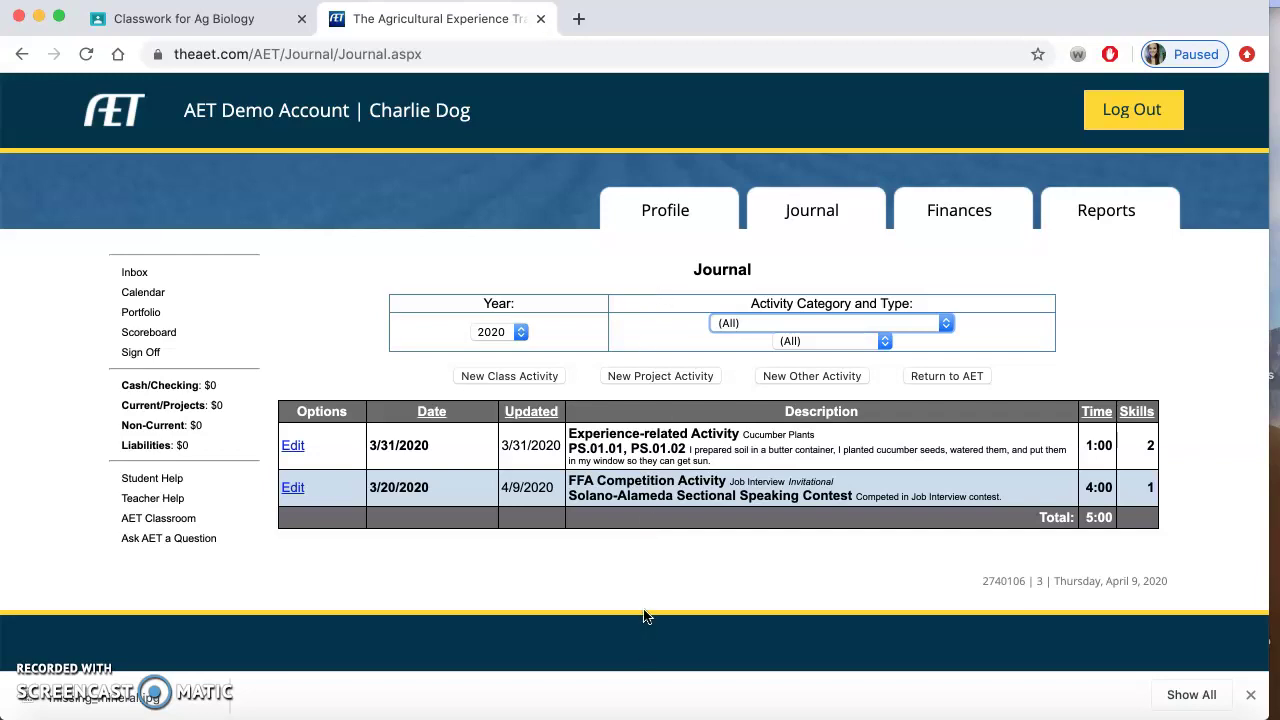
{"action": "left_click", "coordinate": [735, 325]}
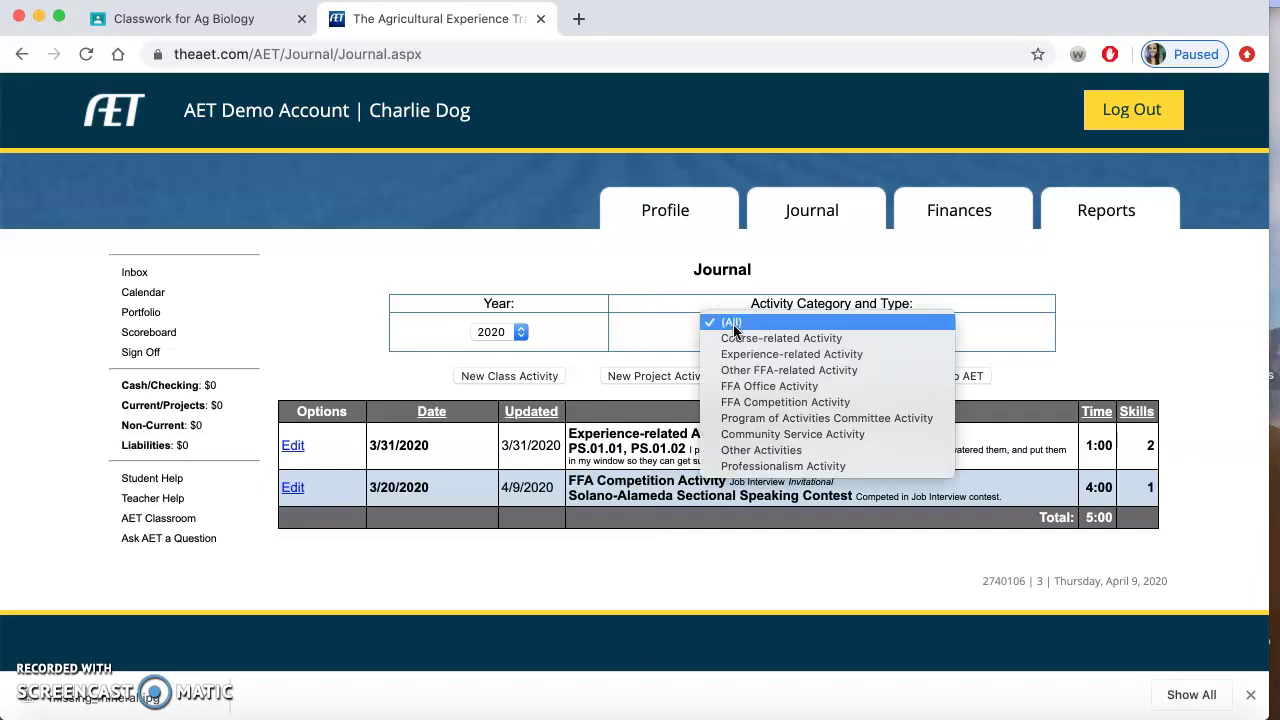
{"action": "left_click", "coordinate": [752, 403]}
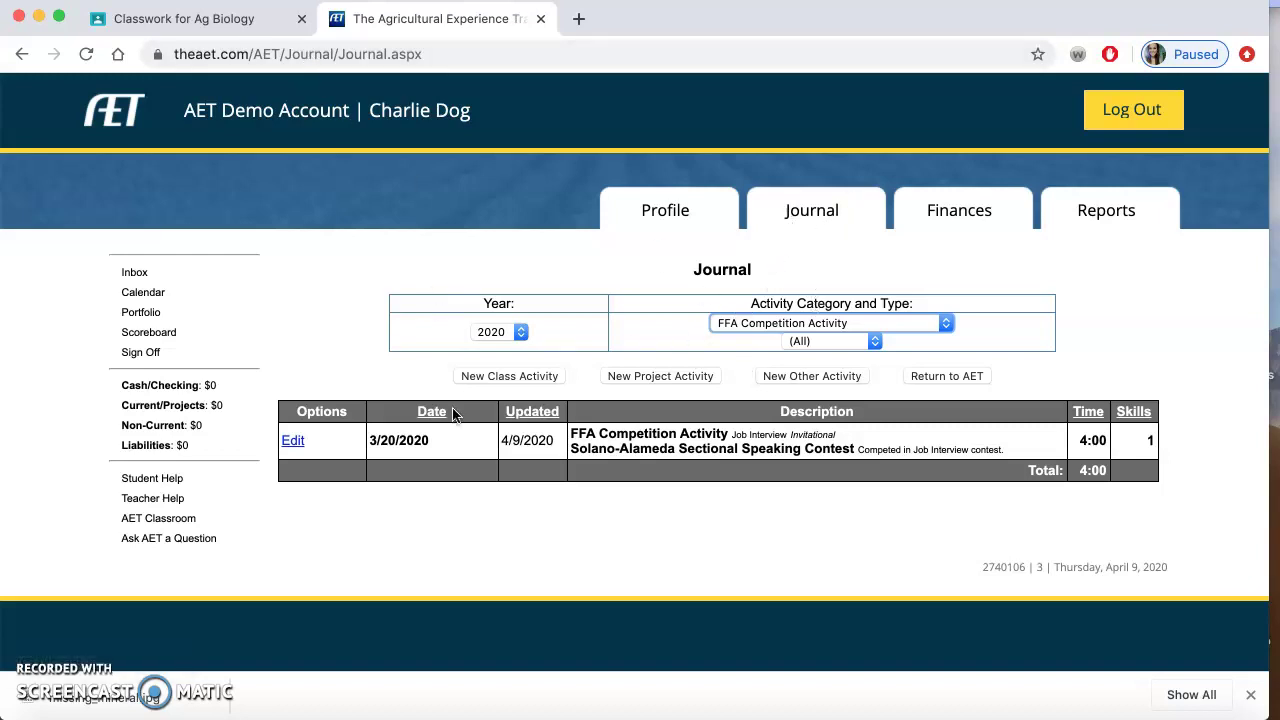
In Ag Biology Classwork, expand the FFA Activity Submission assignment
{"action": "left_click", "coordinate": [183, 30]}
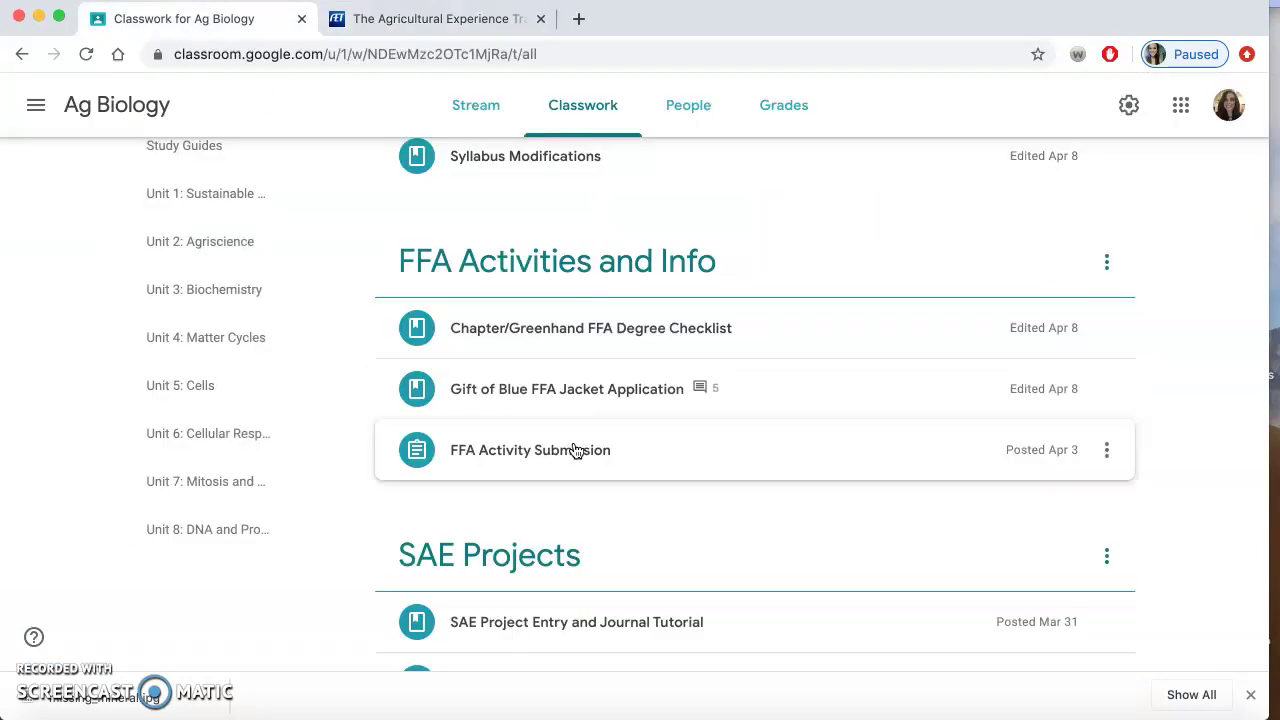
{"action": "left_click", "coordinate": [603, 466]}
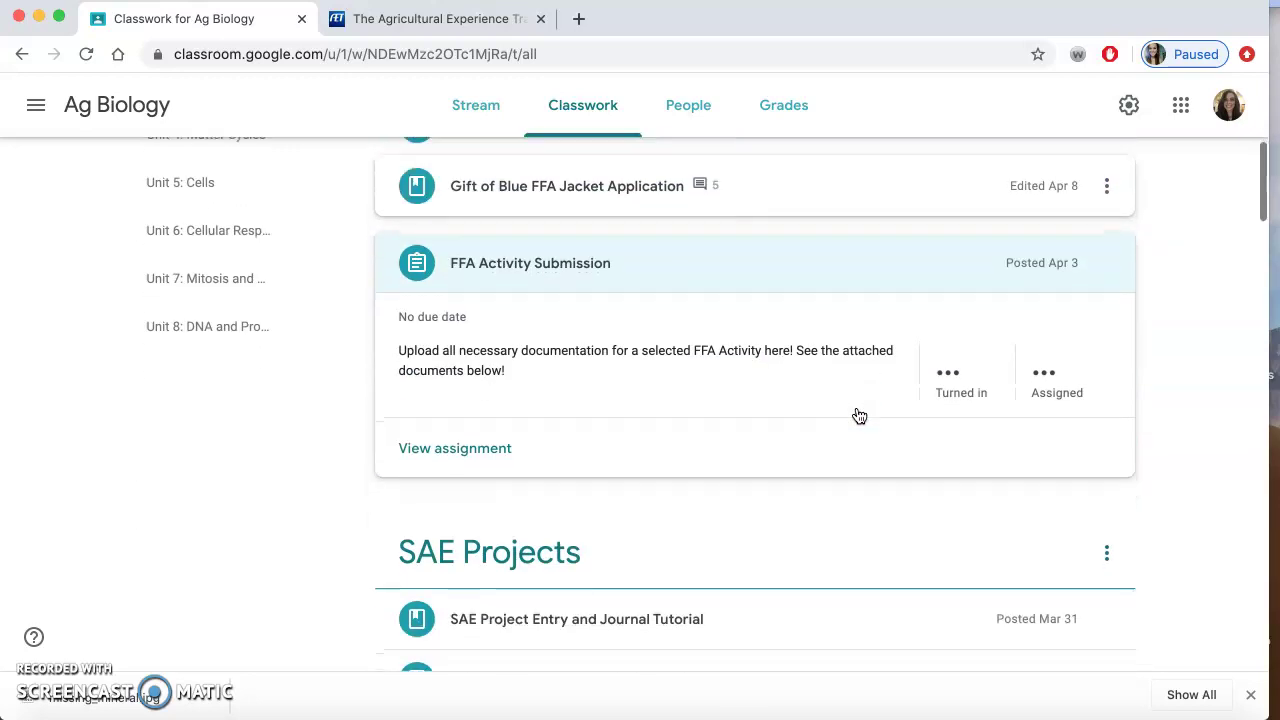